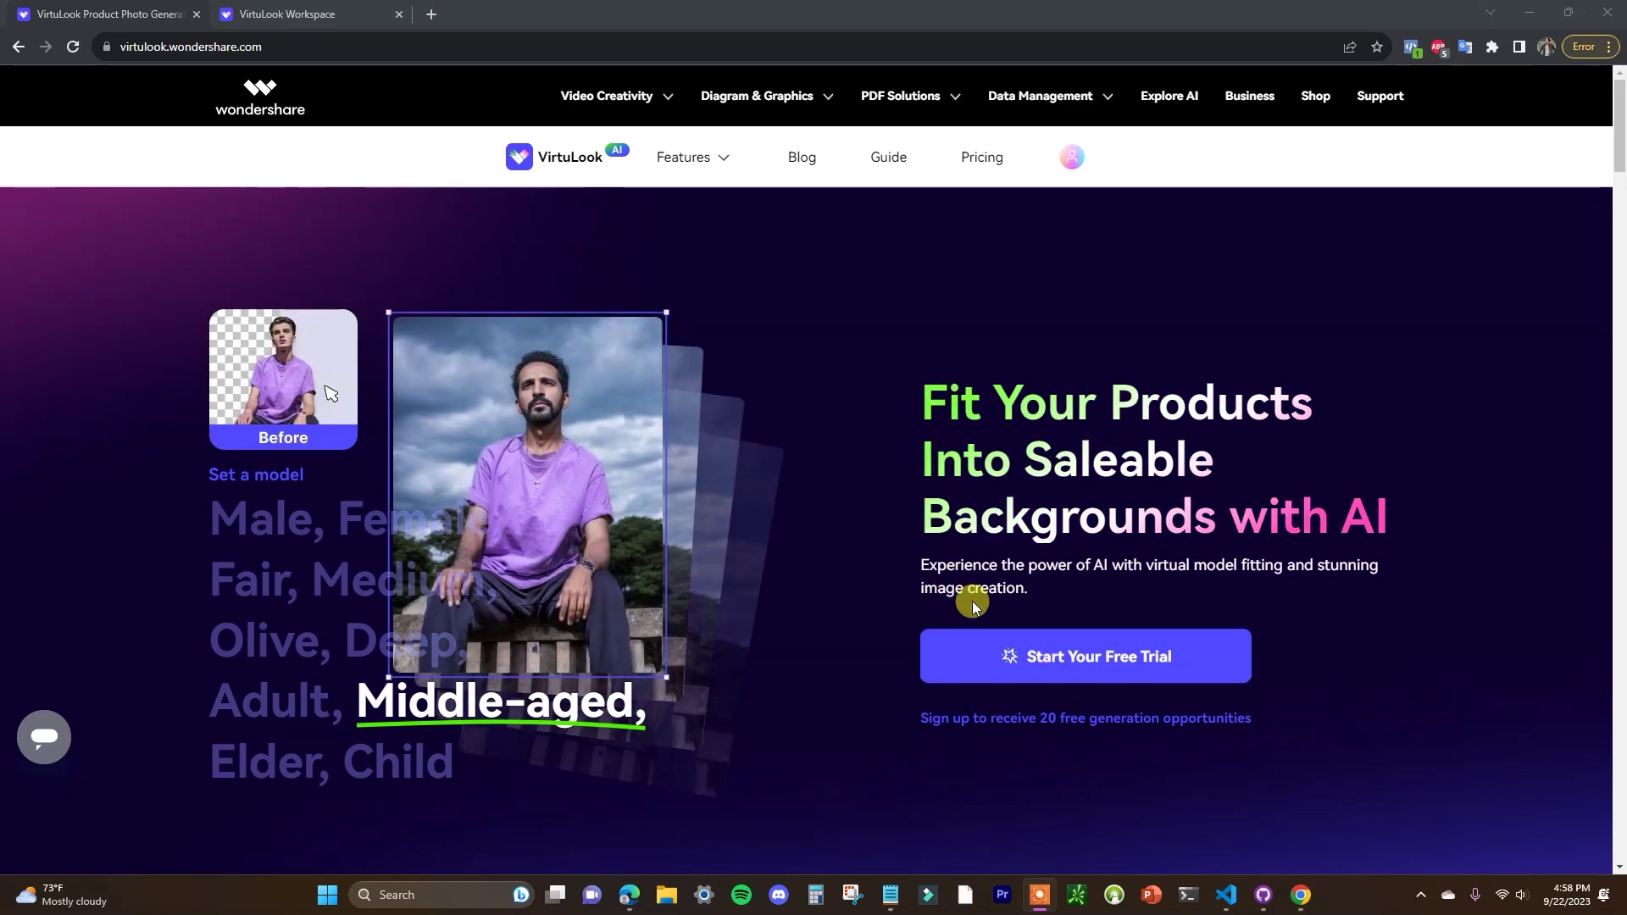
- On the Workspace dashboard, preview the try-on presets, ending on the black-sweater street example
{"action": "left_click", "coordinate": [304, 25]}
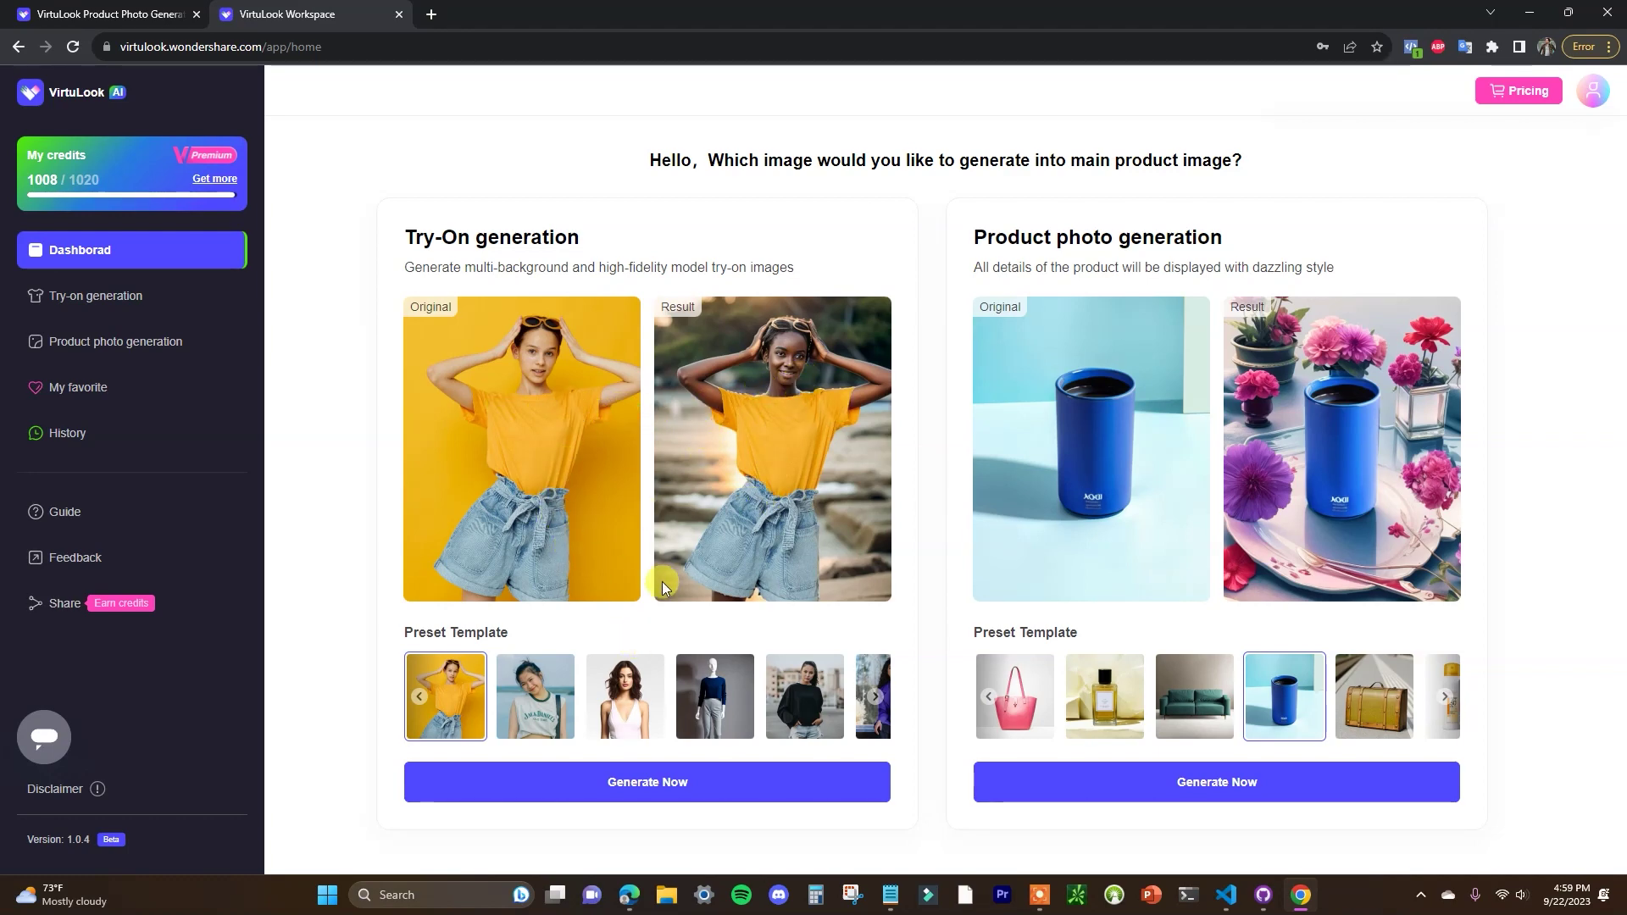
{"action": "left_click", "coordinate": [590, 678]}
{"action": "left_click", "coordinate": [537, 709]}
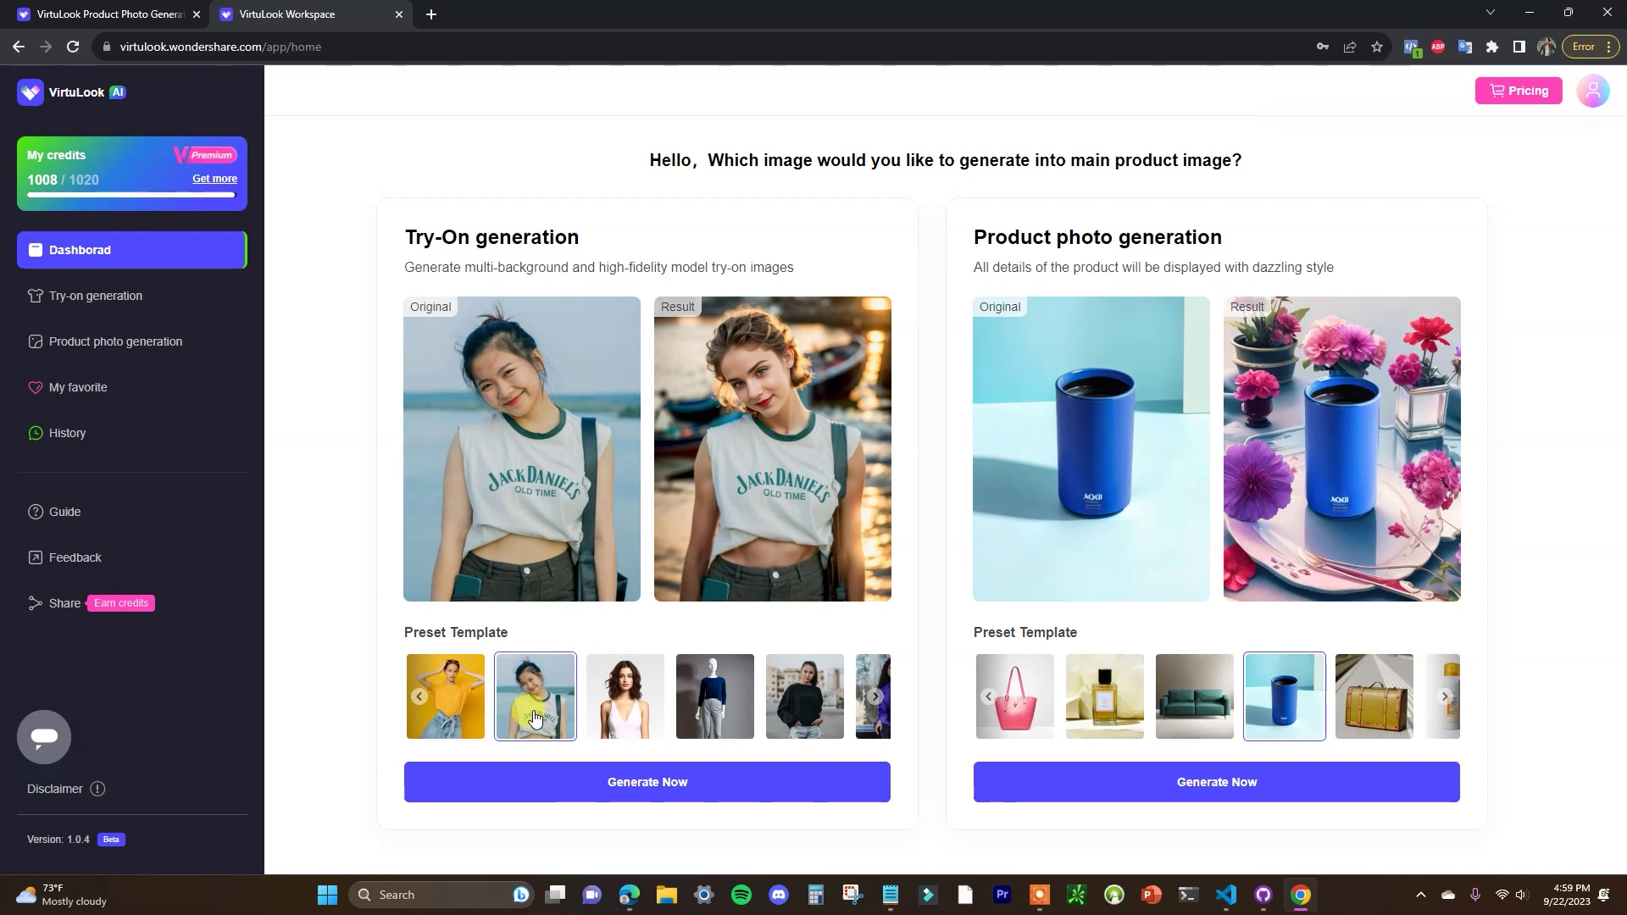
{"action": "left_click", "coordinate": [627, 708]}
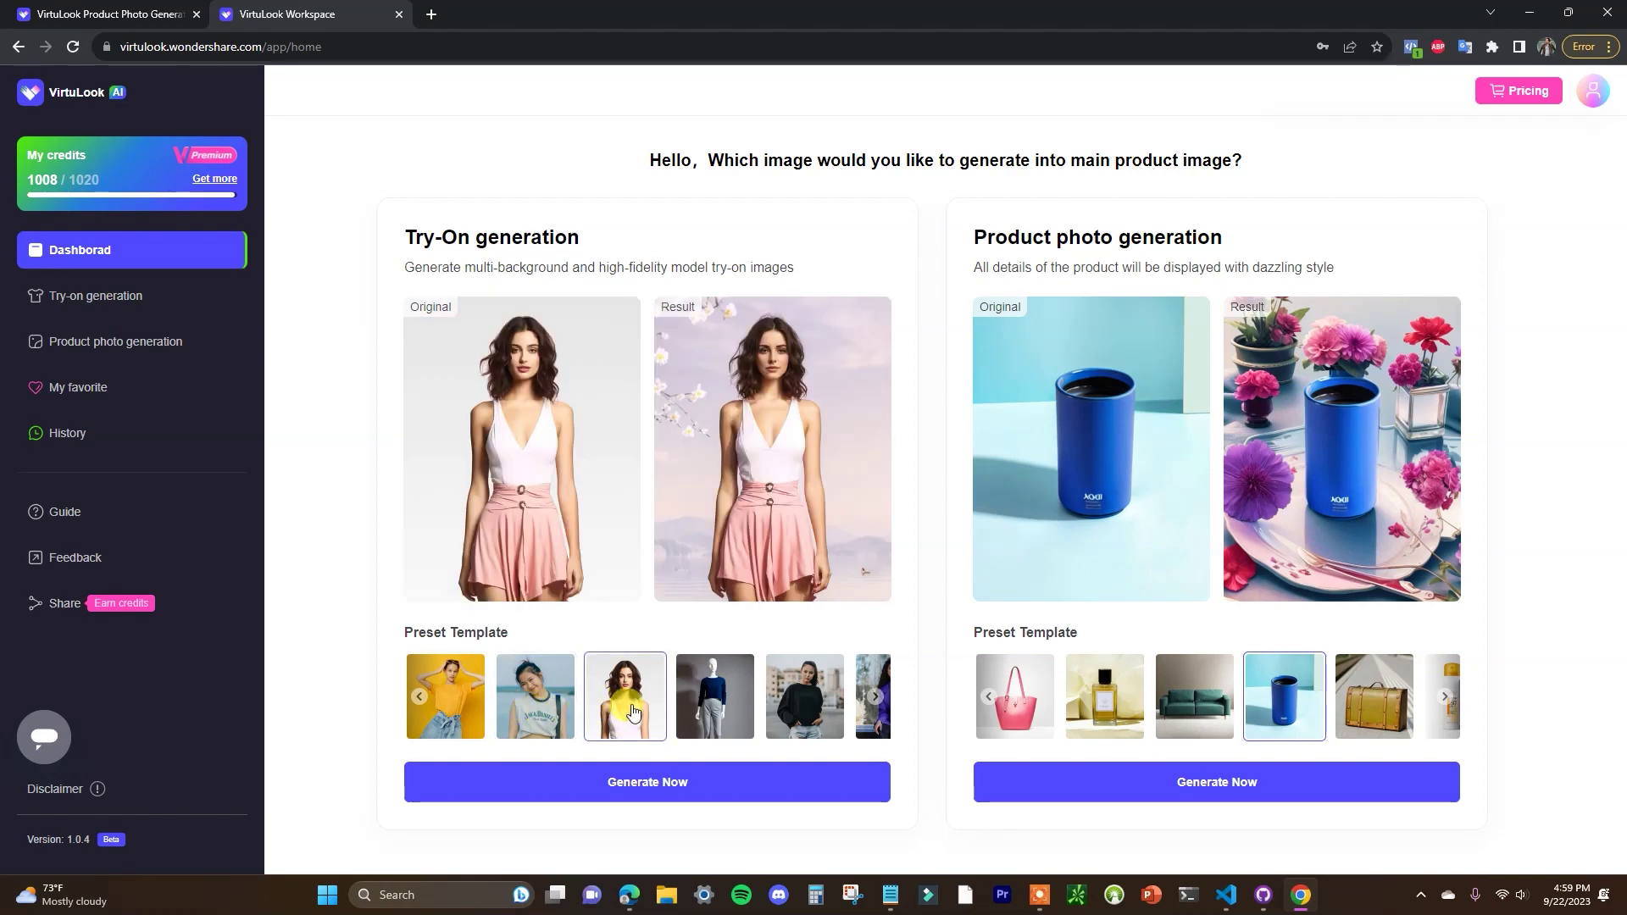
{"action": "left_click", "coordinate": [713, 697]}
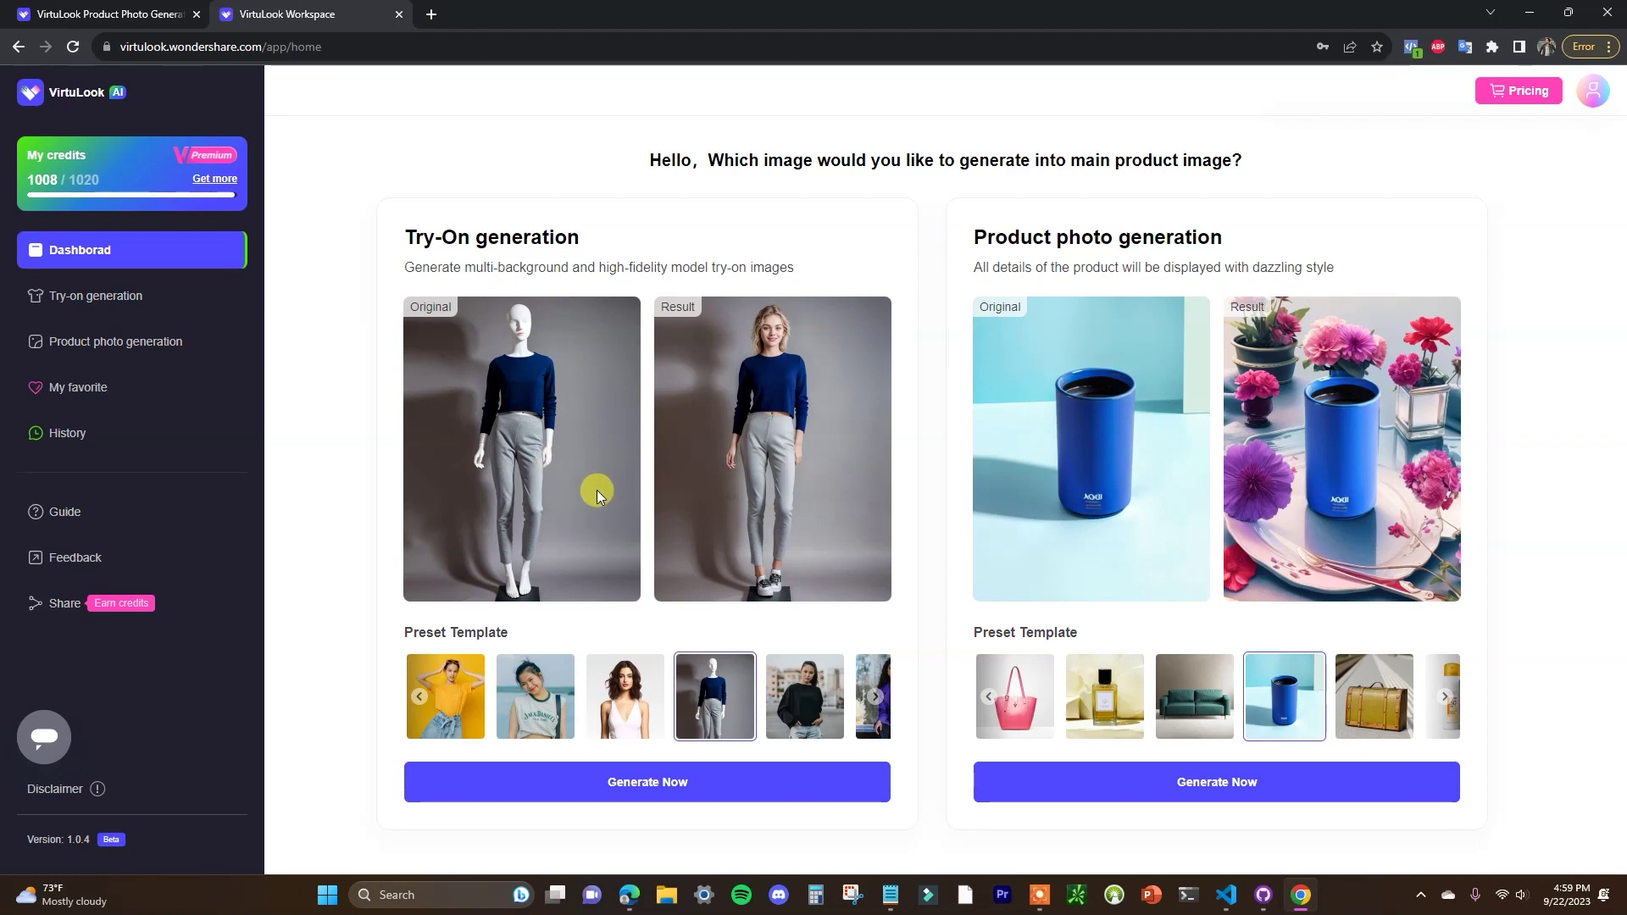
{"action": "left_click", "coordinate": [793, 687]}
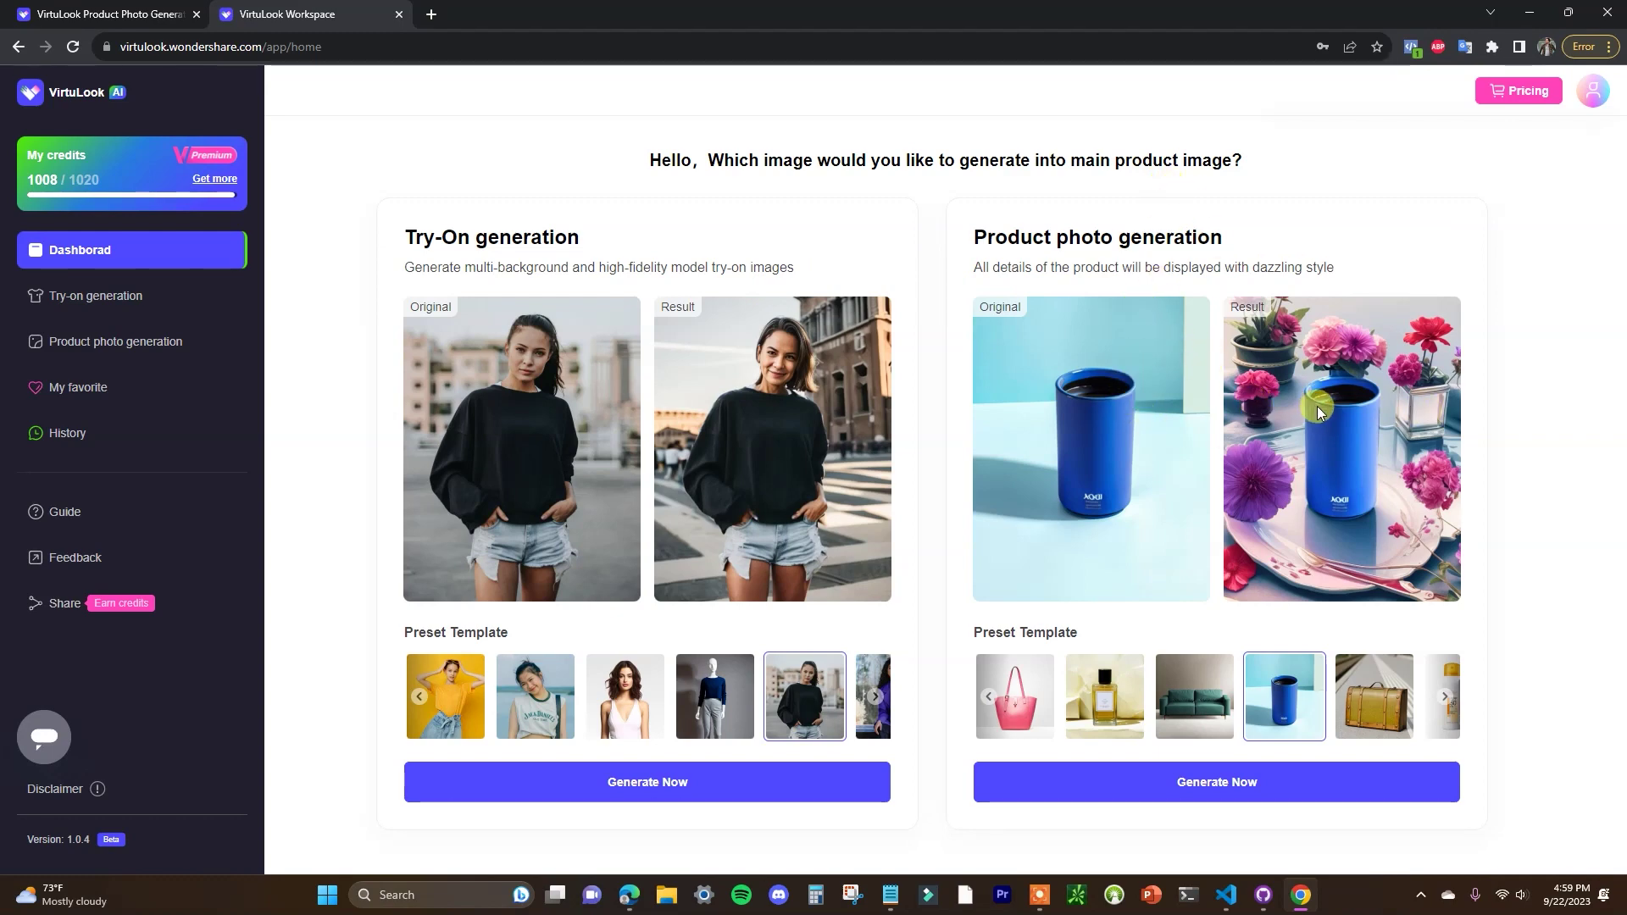
- Preview the pink handbag, perfume bottle and green sofa product-photo examples
{"action": "left_click", "coordinate": [1039, 665]}
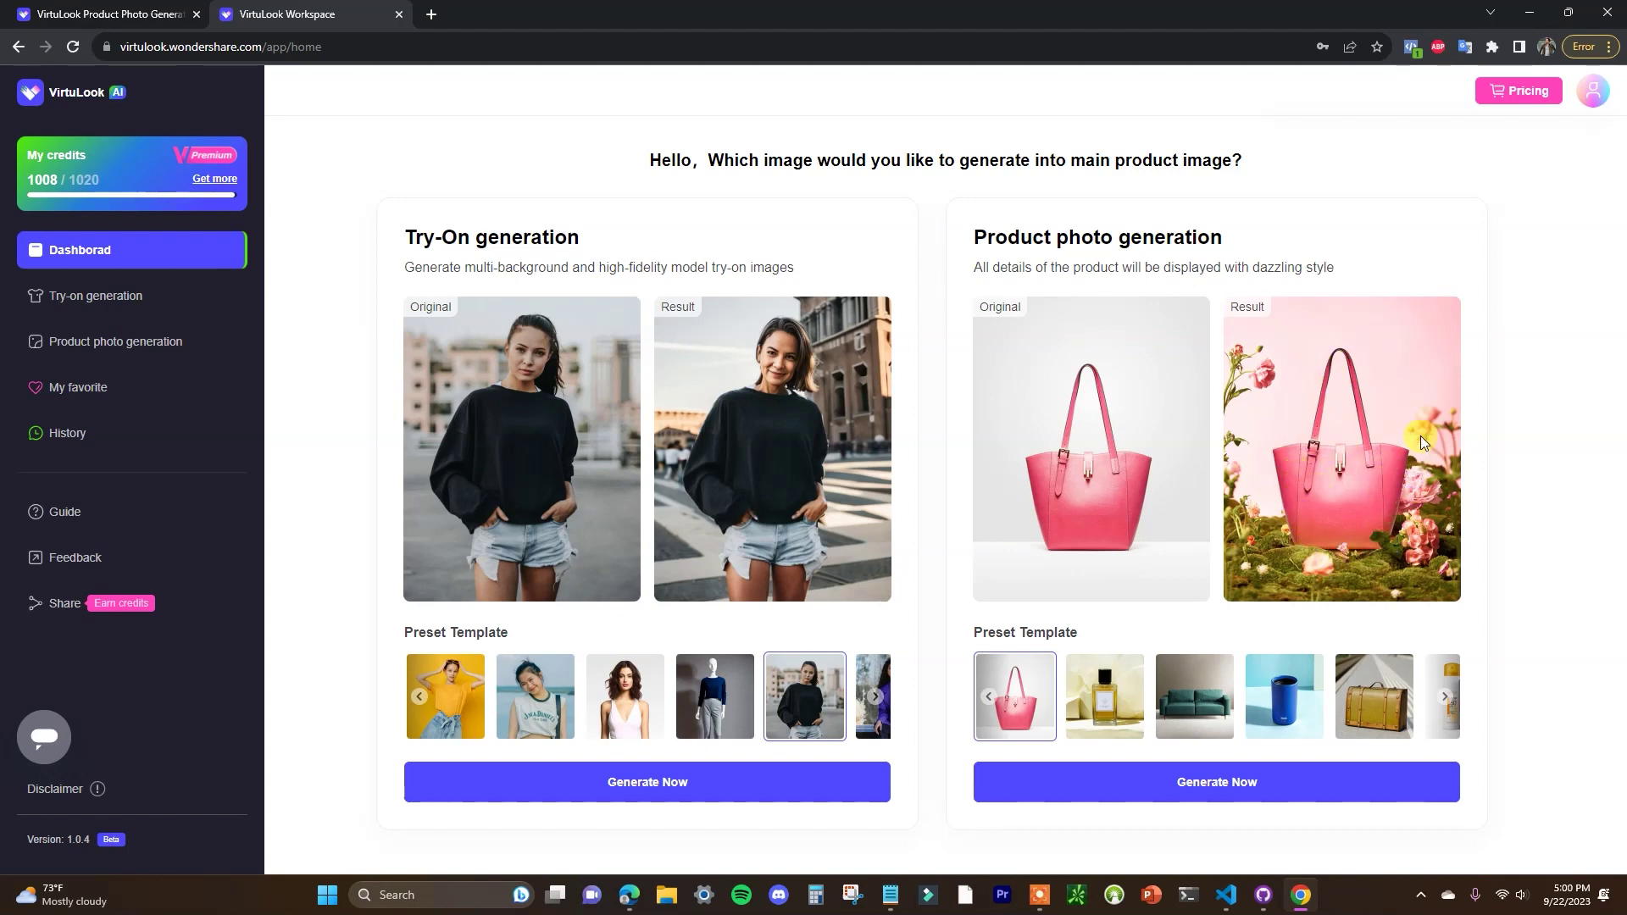
{"action": "left_click", "coordinate": [1113, 702]}
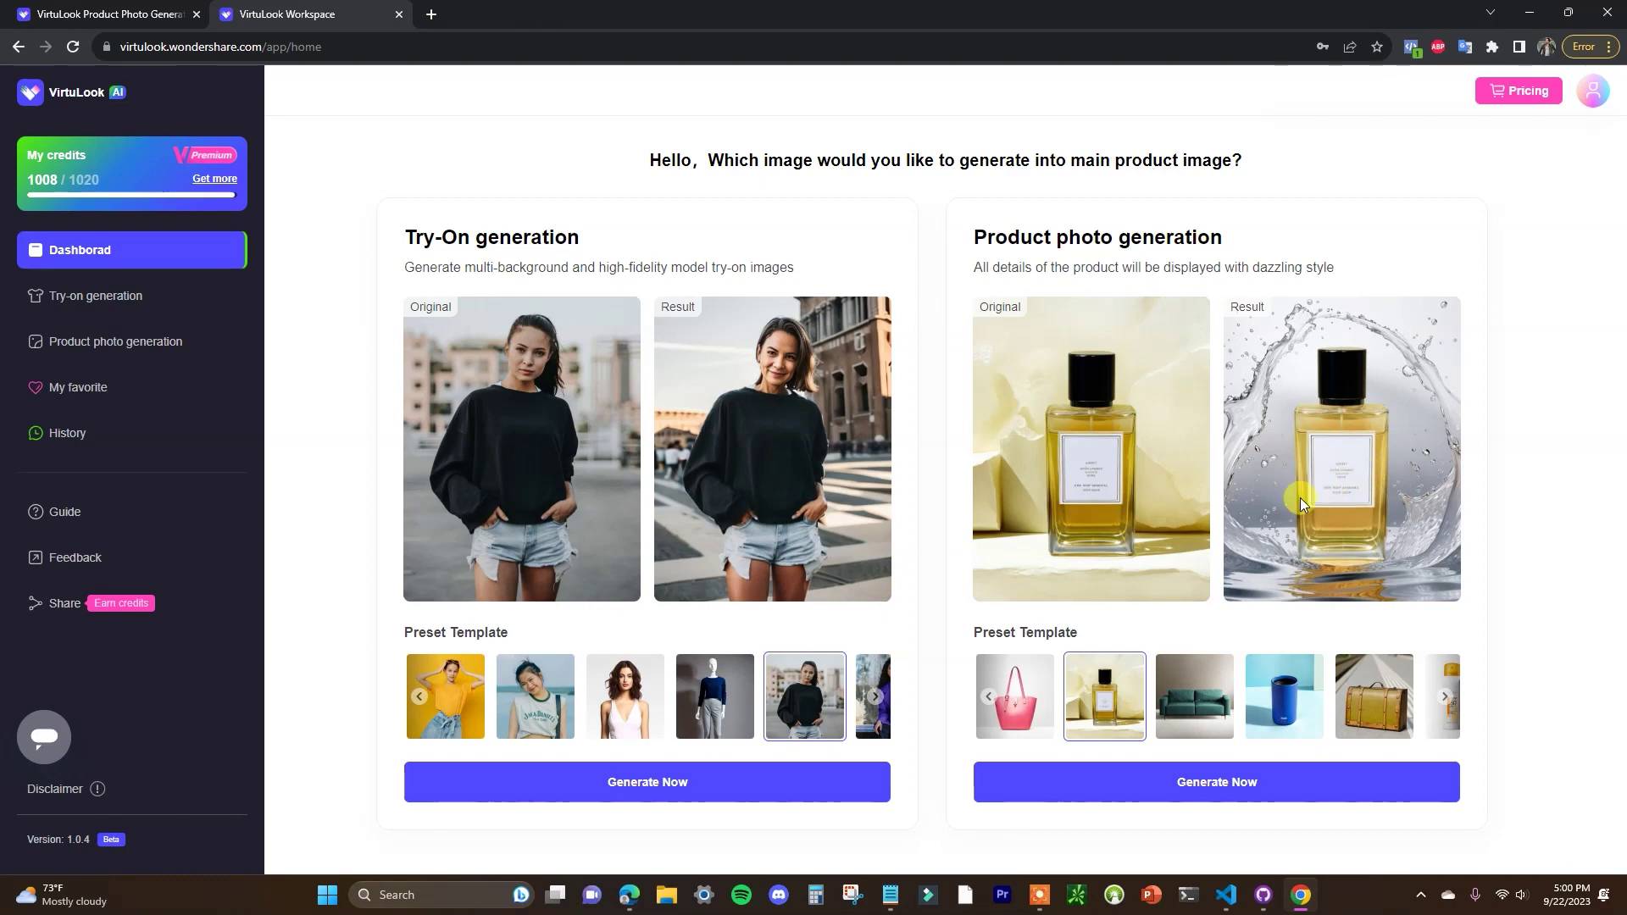
{"action": "left_click", "coordinate": [1191, 678]}
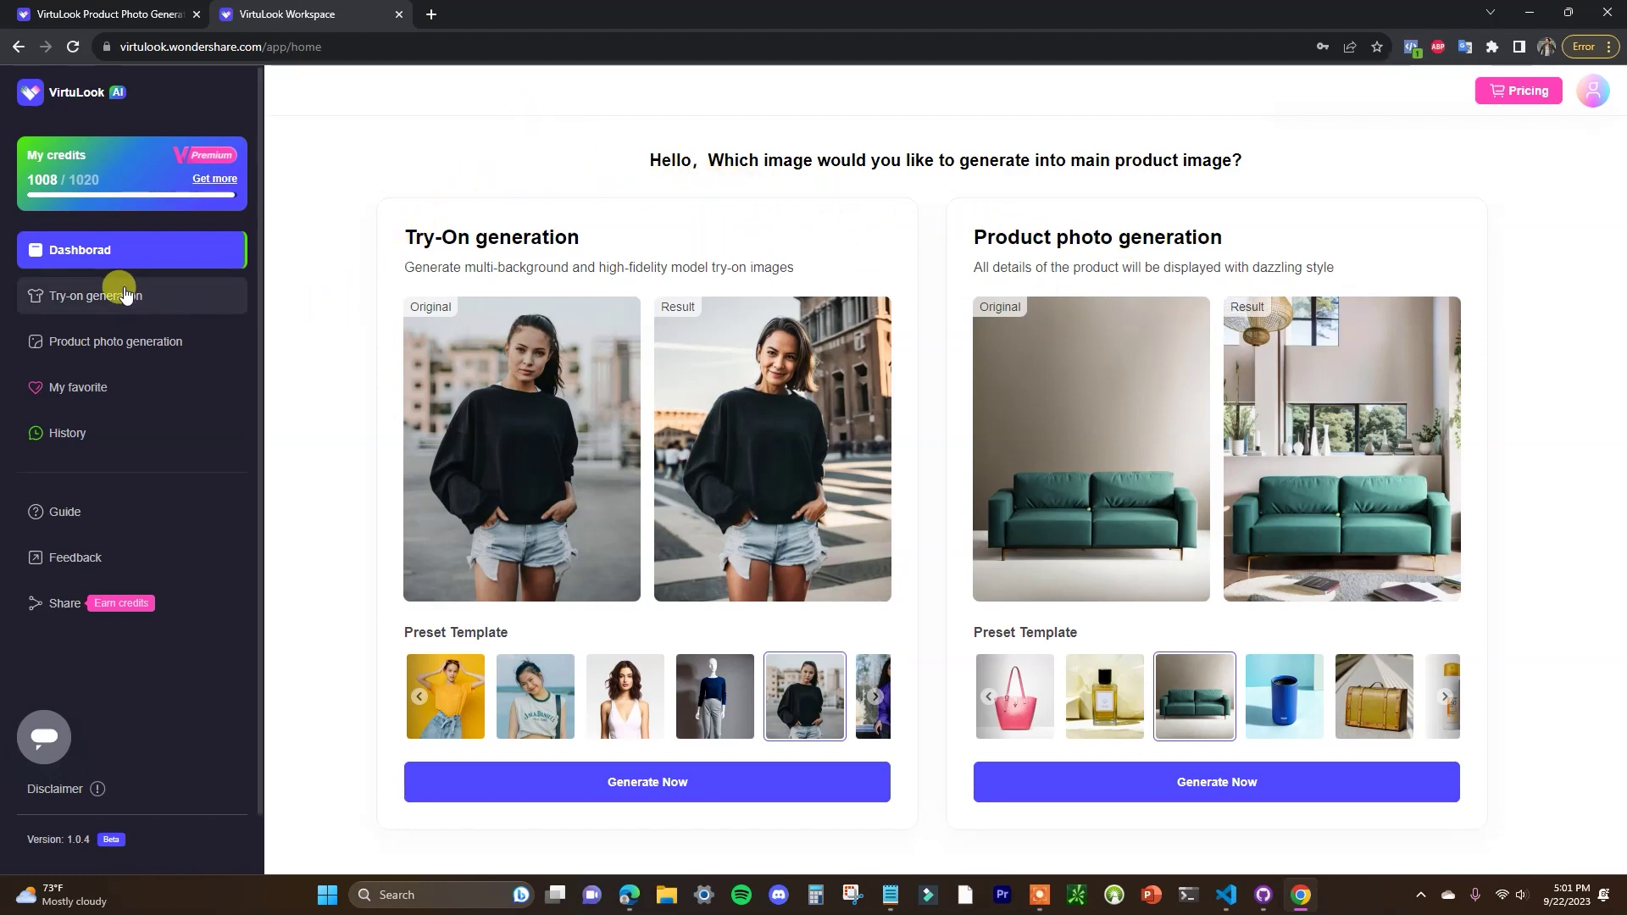
{"action": "left_click", "coordinate": [124, 294]}
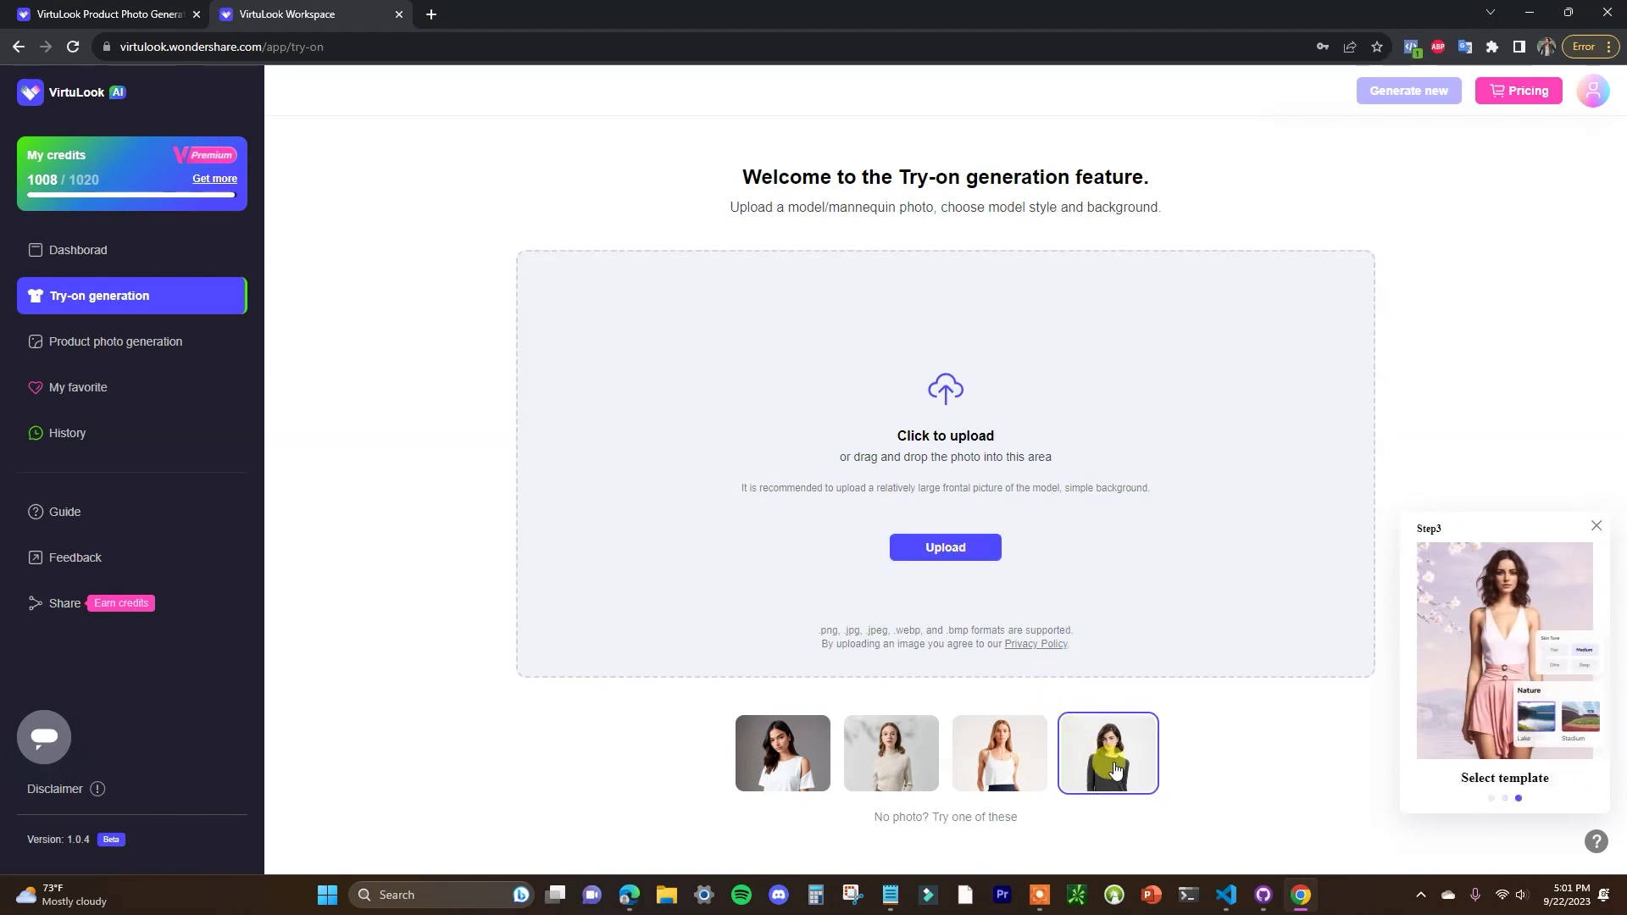
- Load the fourth sample photo (woman in dark sweater and jeans) and keep the right jeans leg
{"action": "left_click", "coordinate": [1115, 770]}
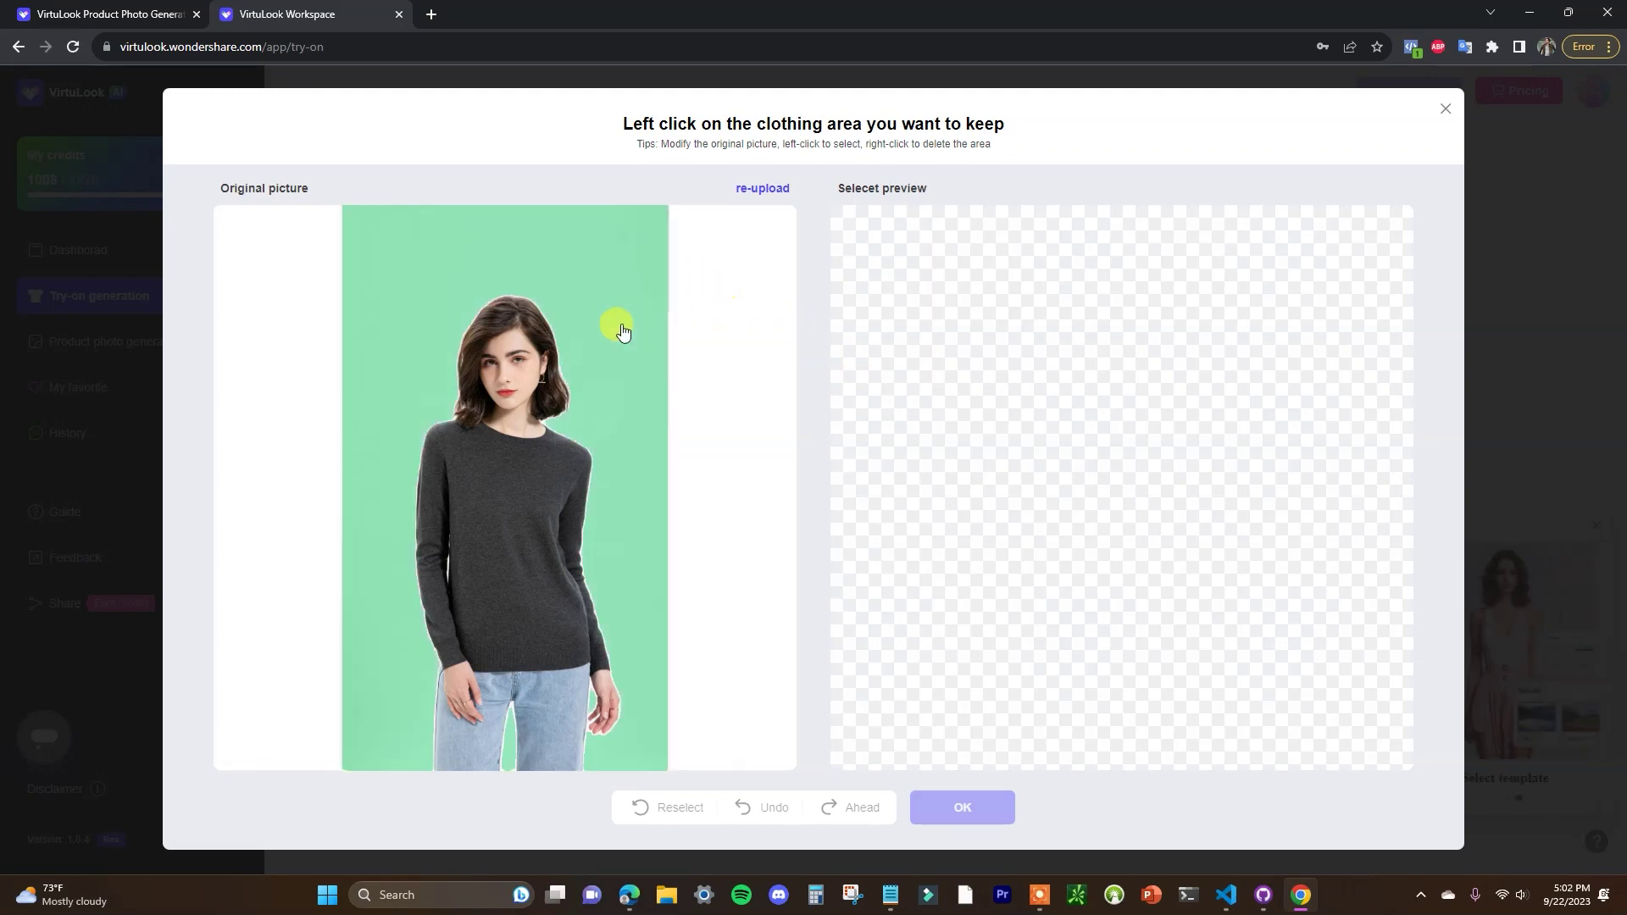
{"action": "left_click", "coordinate": [538, 727]}
- Add the left jeans leg, both hands, face and hair to the kept area and confirm
{"action": "left_click", "coordinate": [473, 744]}
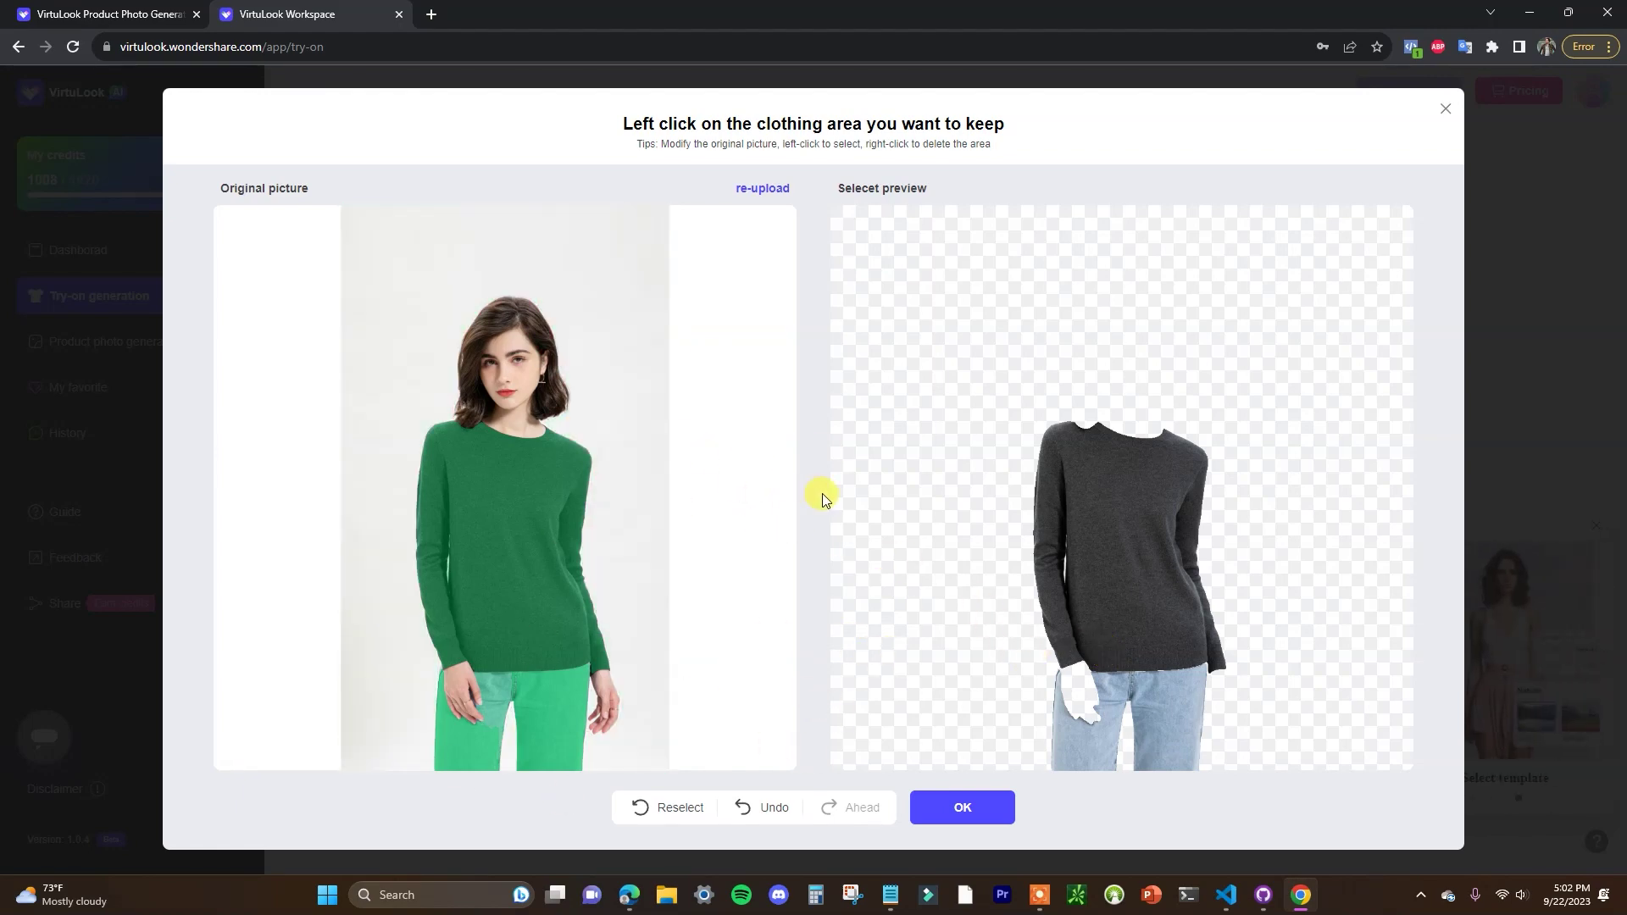
{"action": "left_click", "coordinate": [600, 693]}
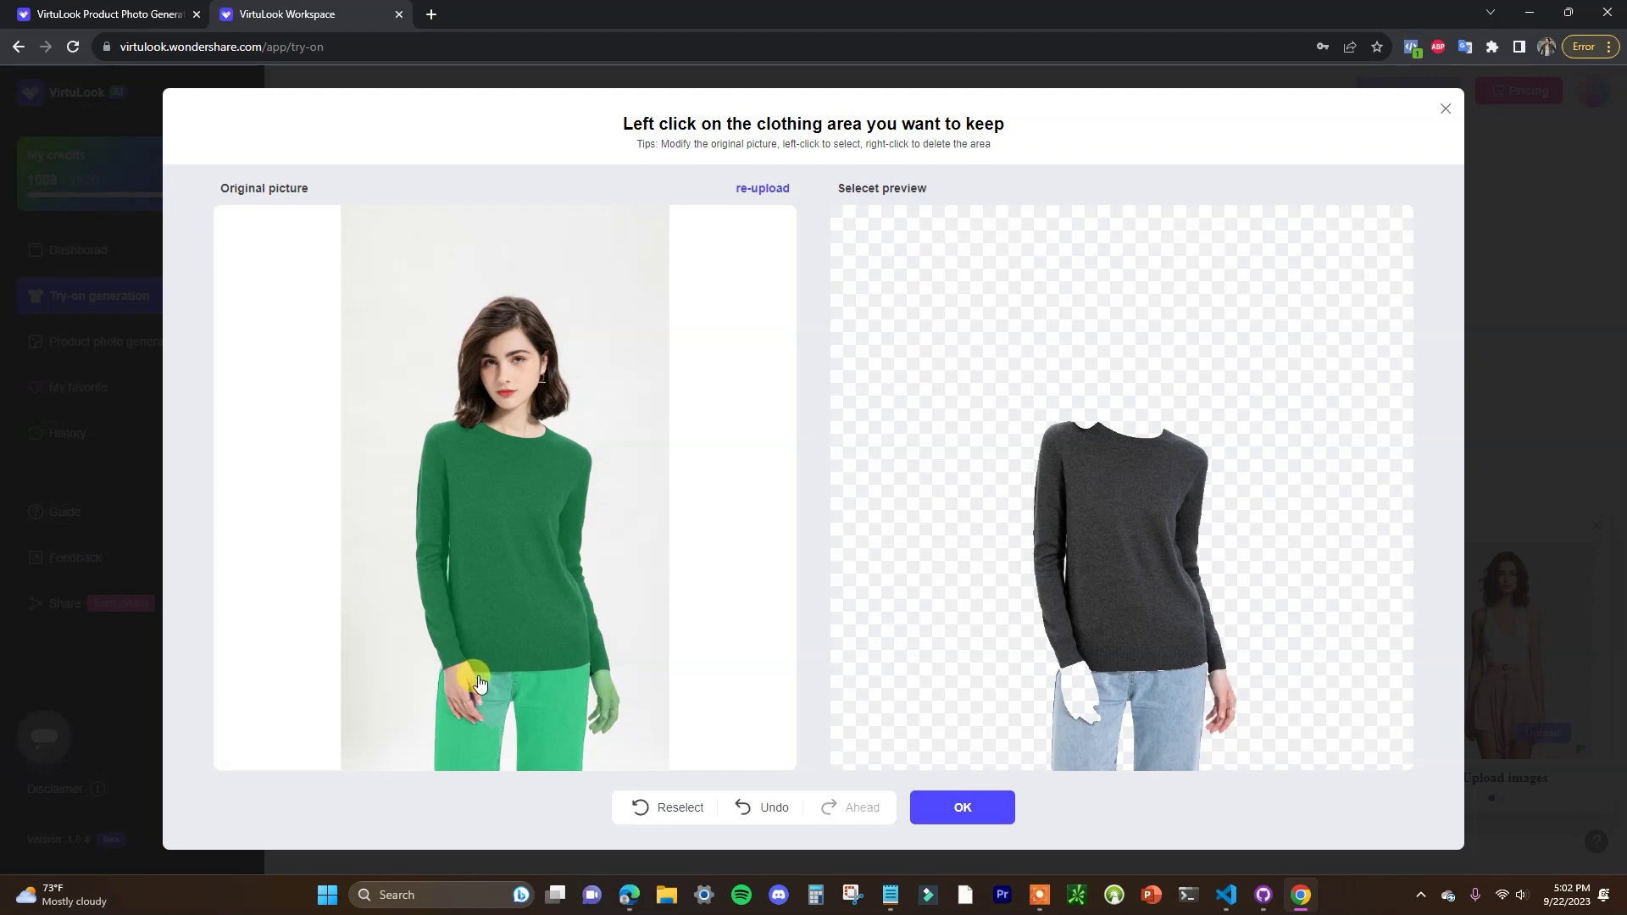
{"action": "left_click", "coordinate": [466, 676]}
{"action": "left_click", "coordinate": [499, 396]}
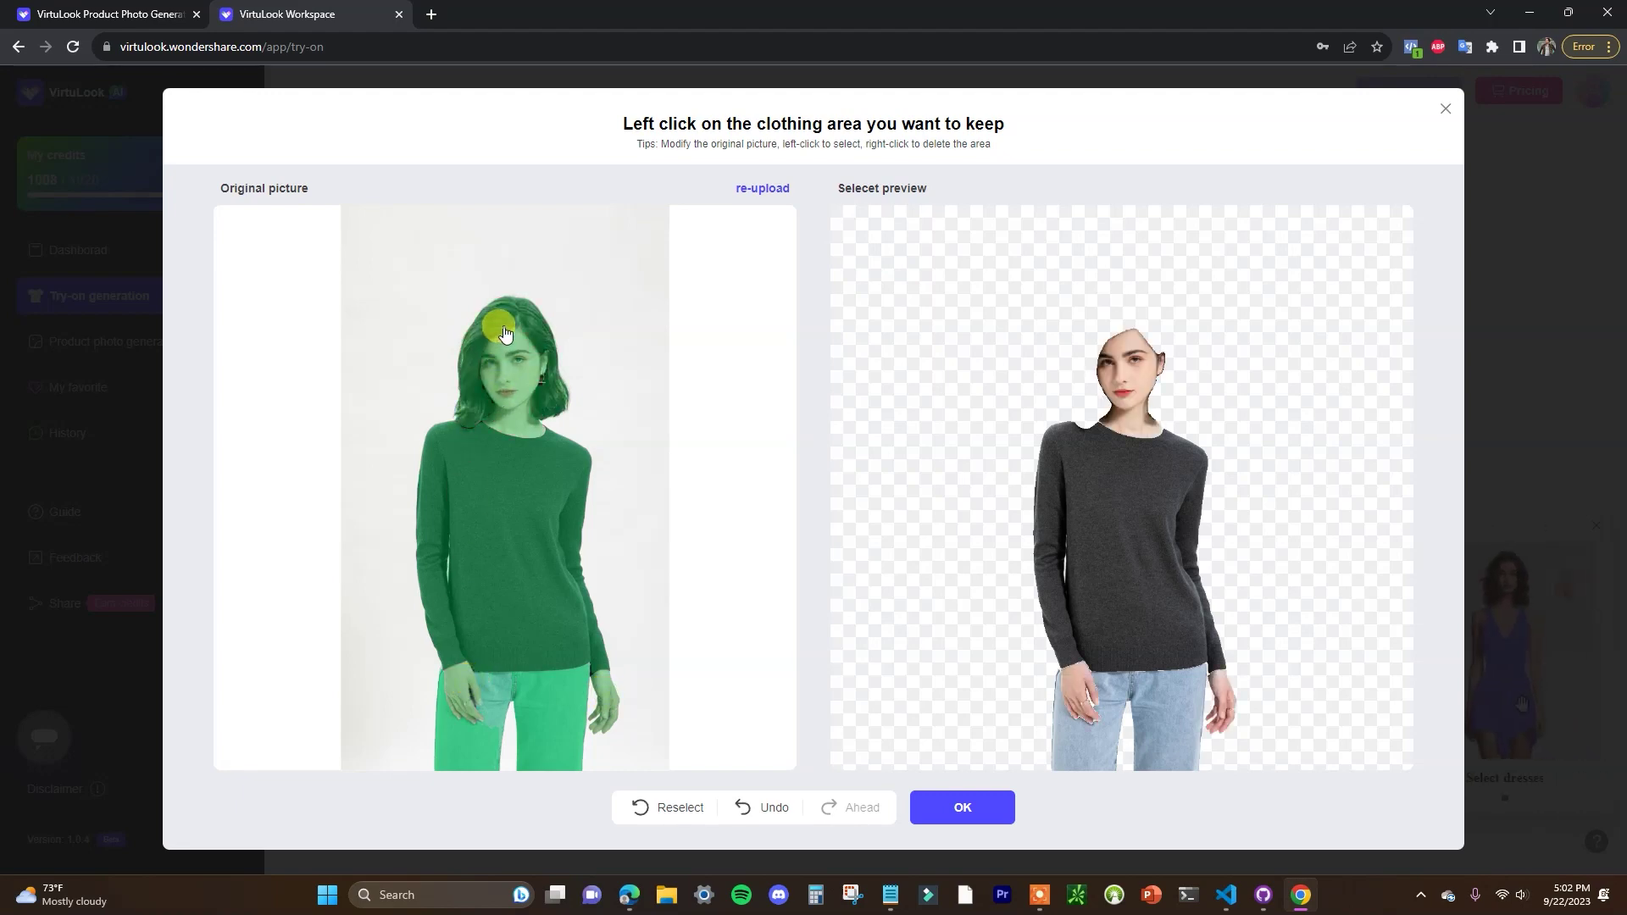
{"action": "left_click", "coordinate": [492, 337]}
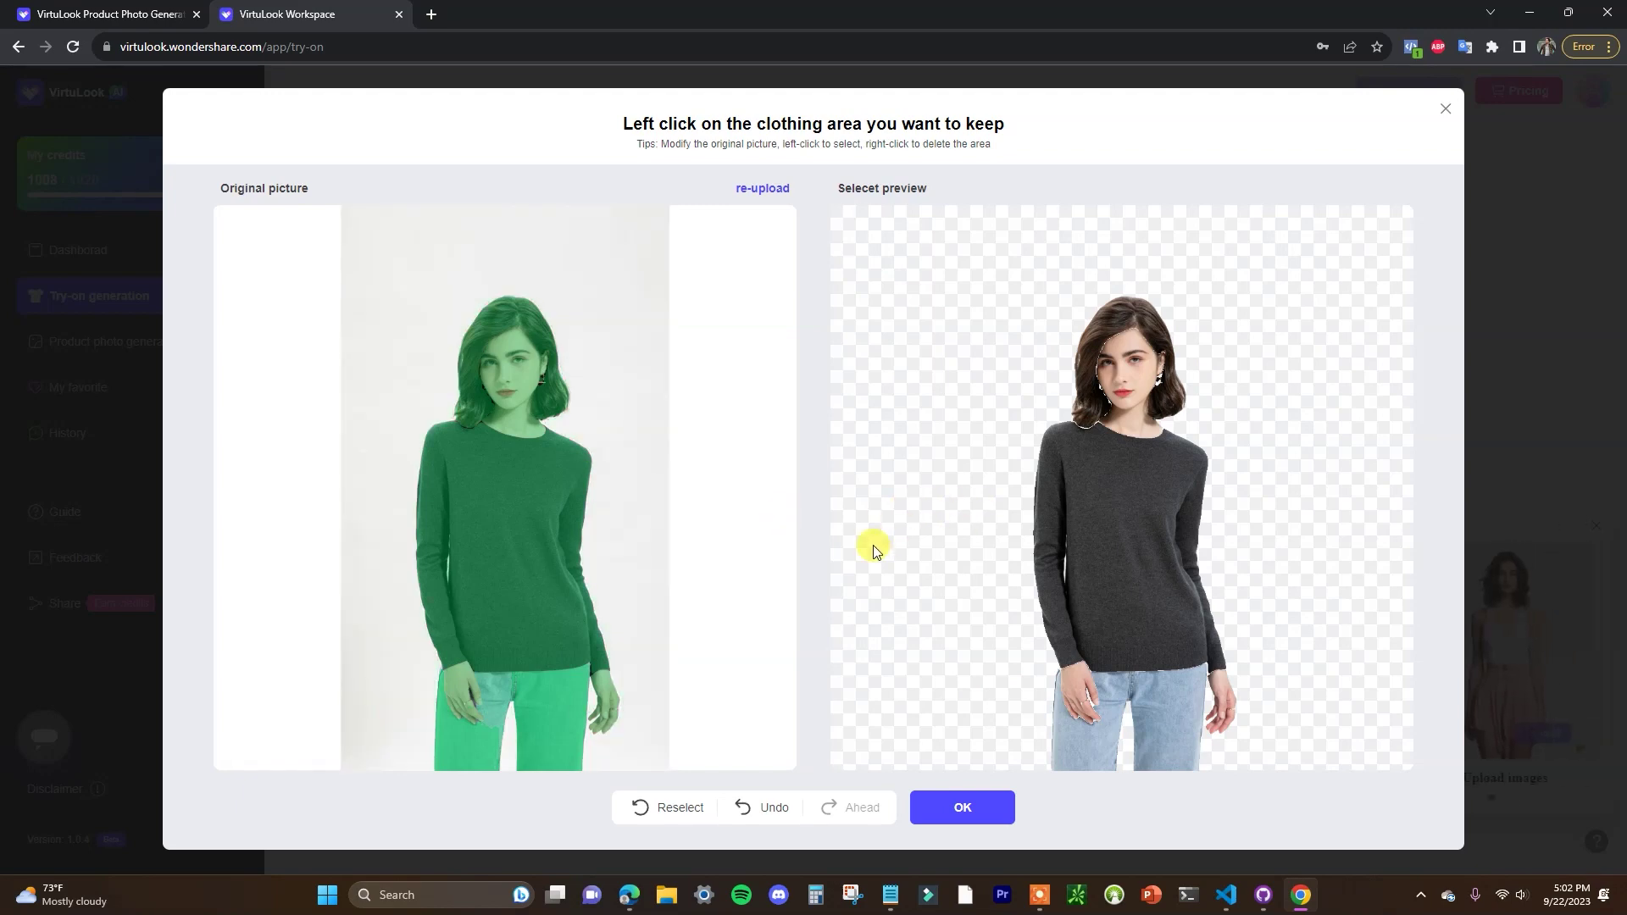
{"action": "left_click", "coordinate": [970, 811]}
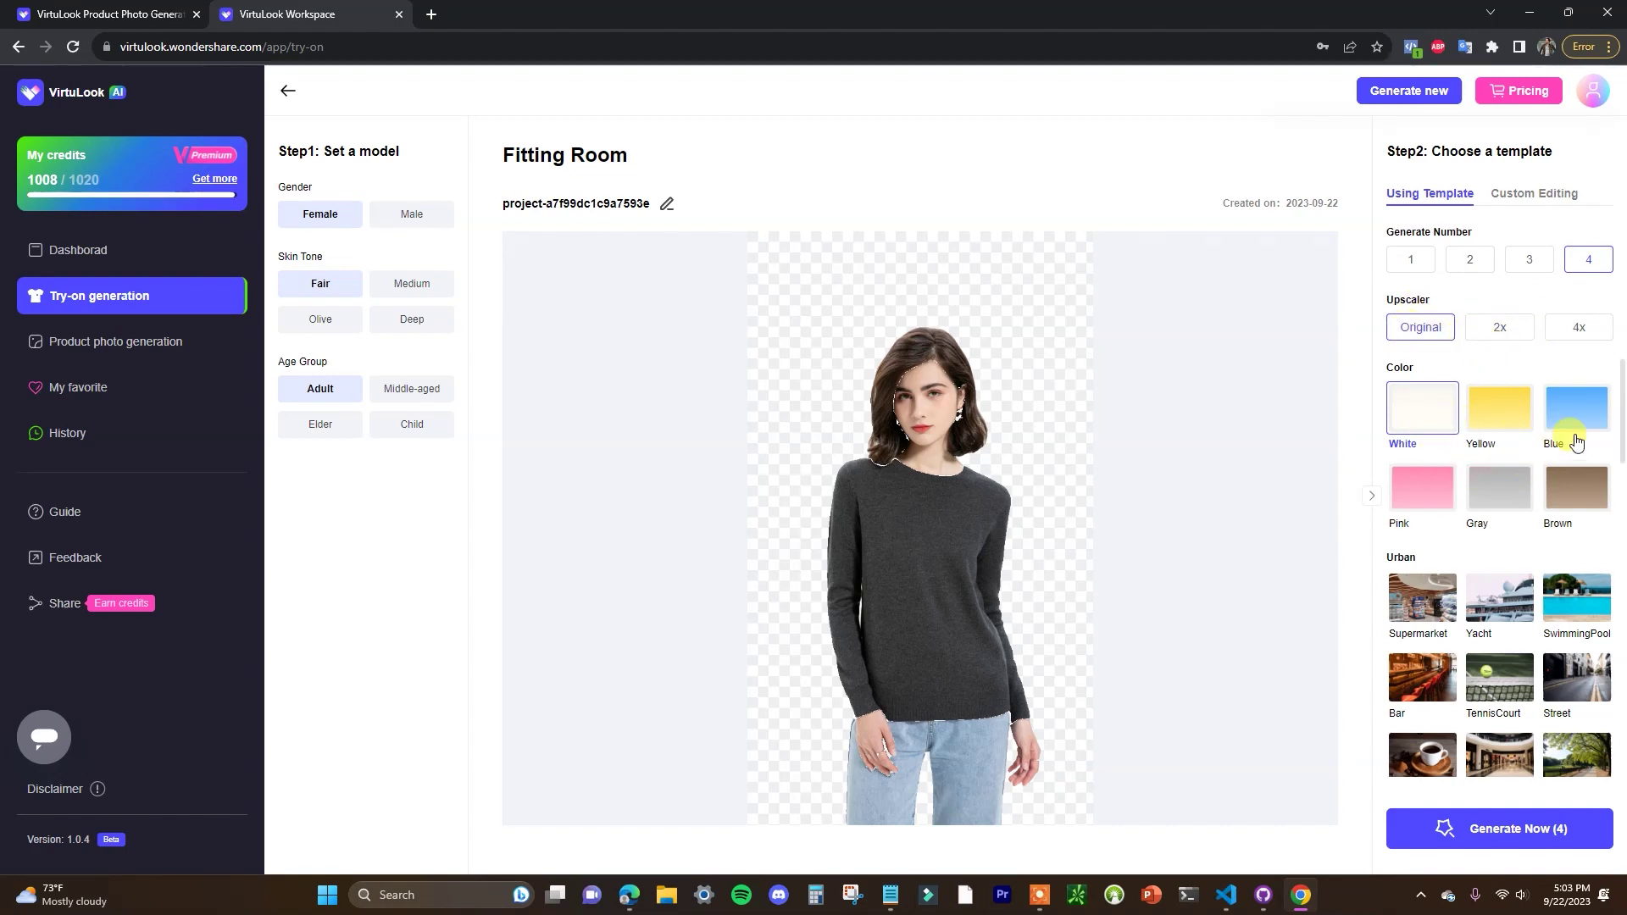
- Choose the Urban Street background template, after briefly trying Yacht
{"action": "scroll", "coordinate": [1440, 500], "scroll_direction": "down", "scroll_amount": 3}
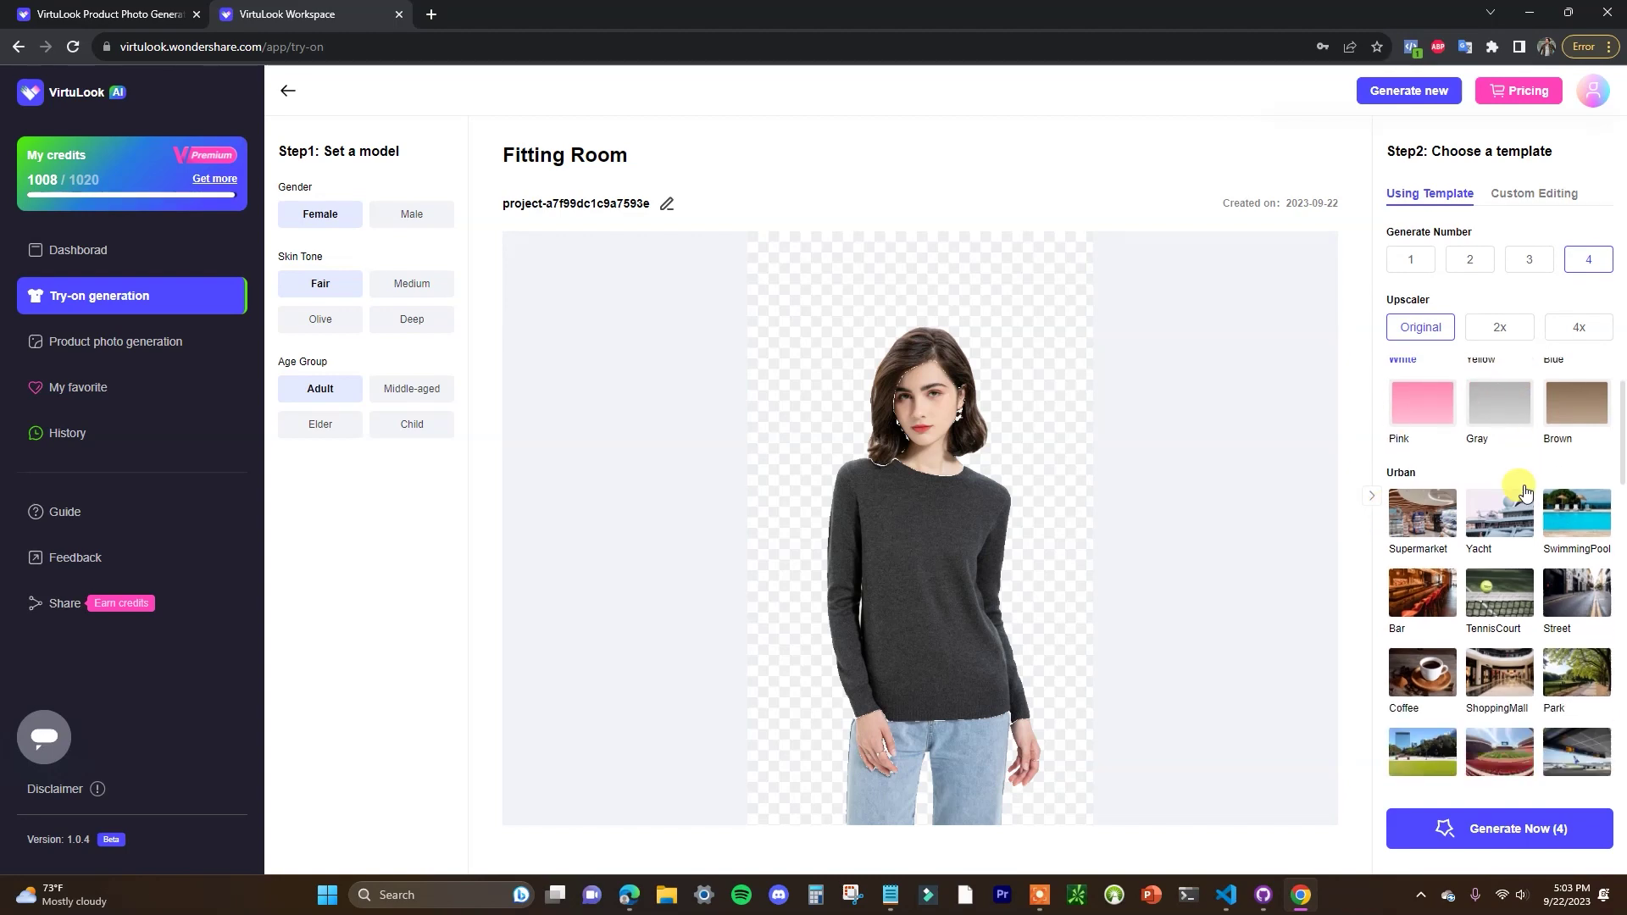
{"action": "scroll", "coordinate": [1466, 466], "scroll_direction": "up", "scroll_amount": 1}
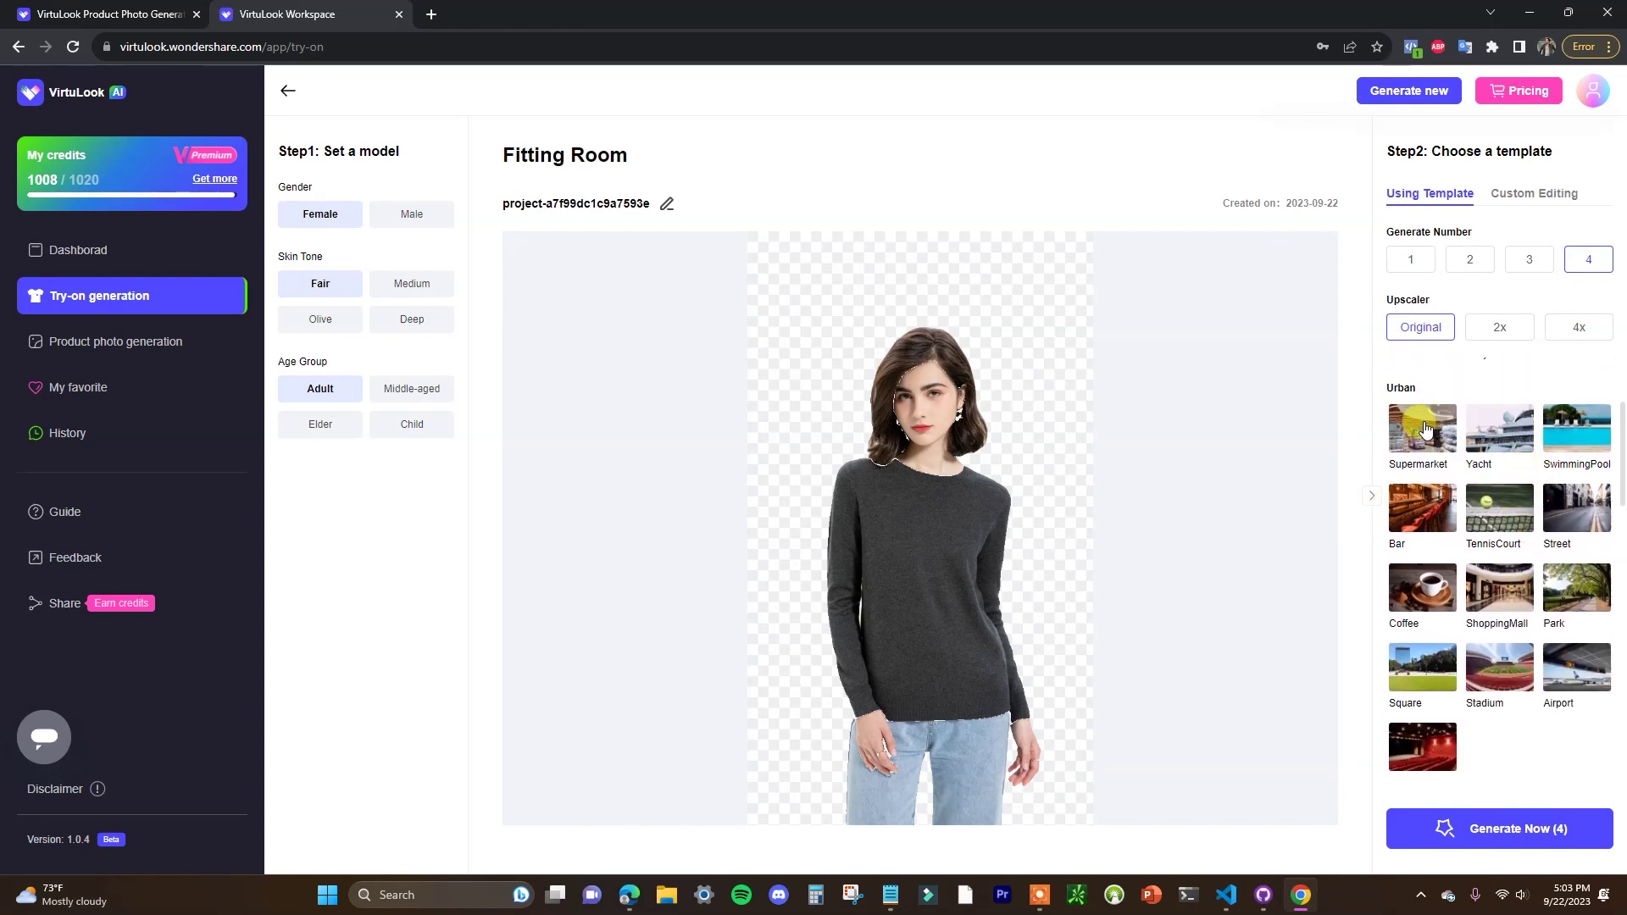
{"action": "scroll", "coordinate": [1517, 465], "scroll_direction": "up", "scroll_amount": 1}
{"action": "scroll", "coordinate": [1517, 465], "scroll_direction": "down", "scroll_amount": 1}
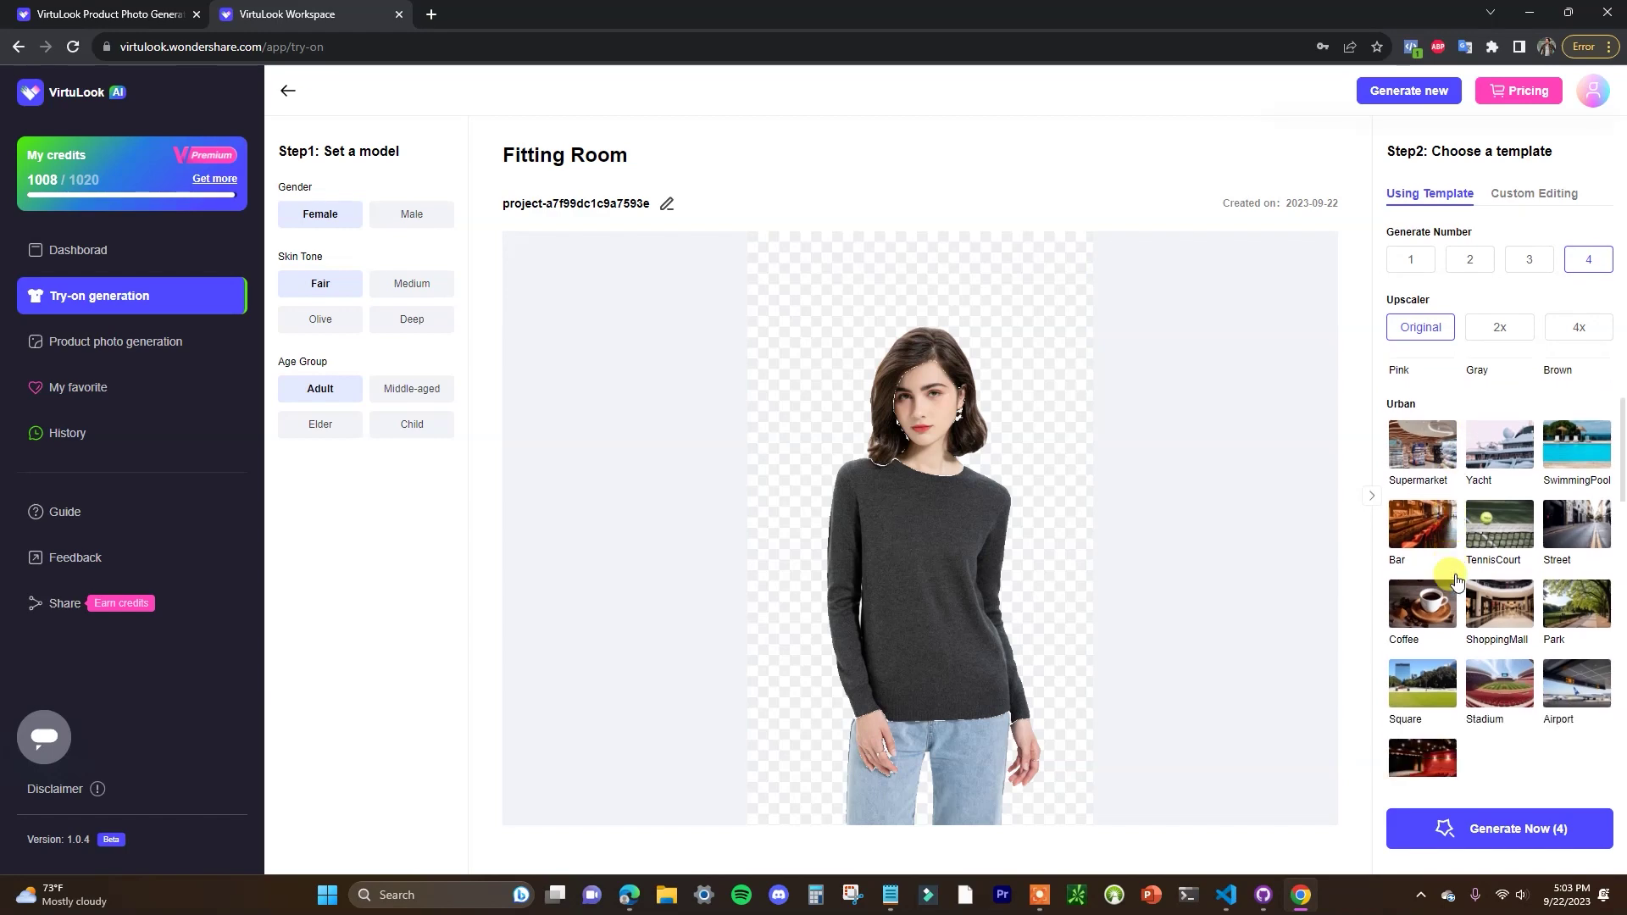
{"action": "left_click", "coordinate": [1521, 436]}
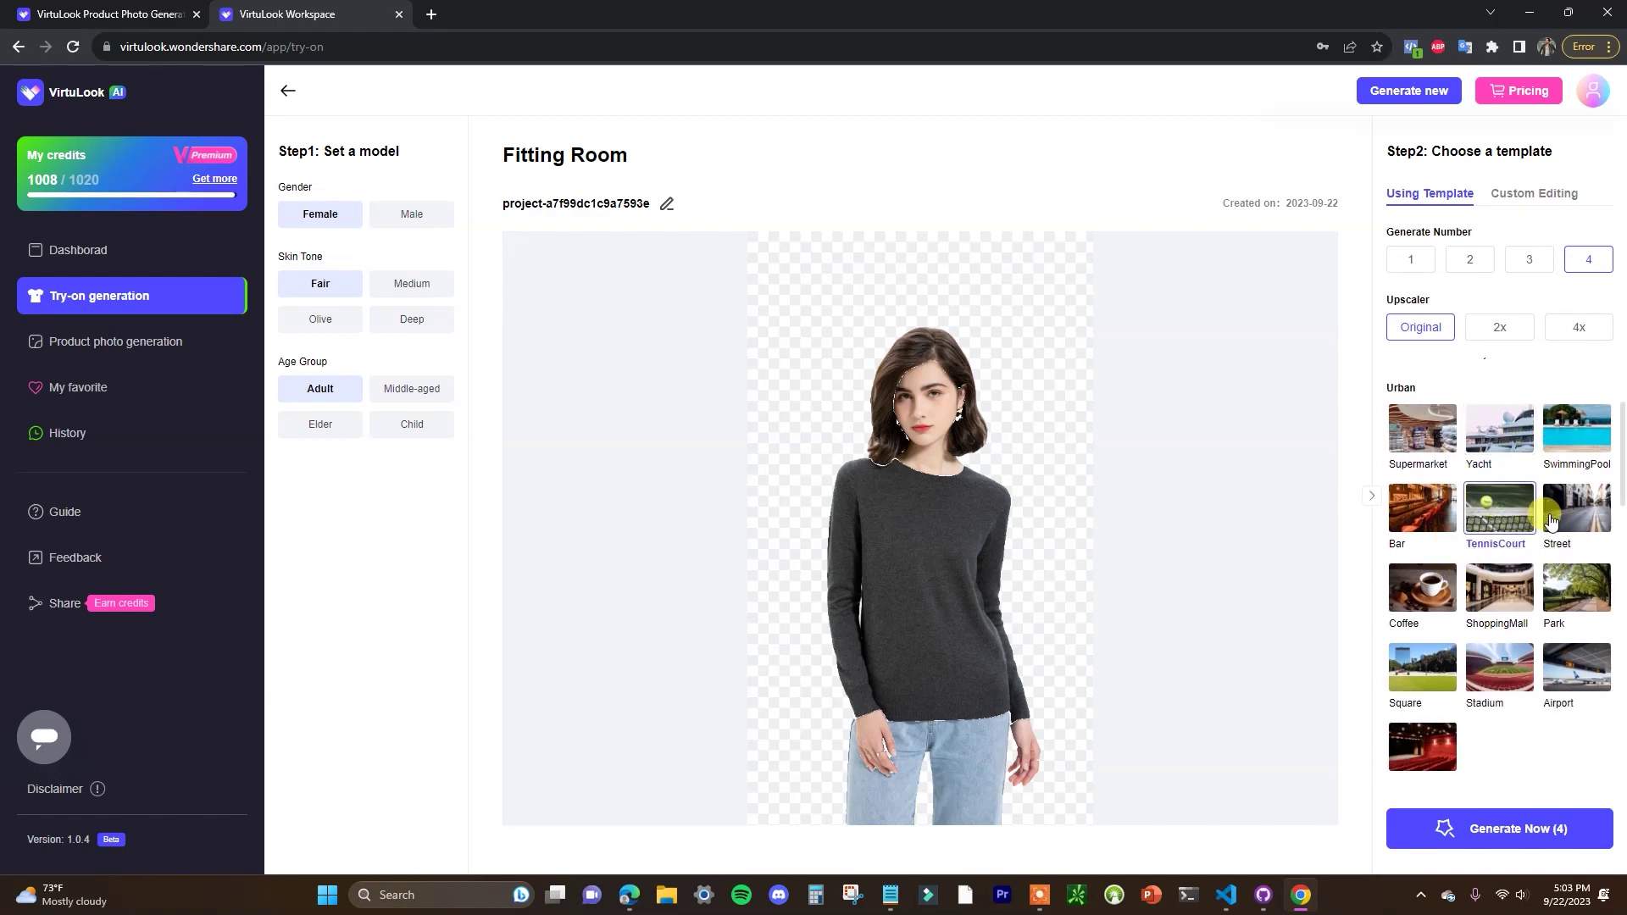
{"action": "left_click", "coordinate": [1567, 521]}
{"action": "scroll", "coordinate": [1521, 538], "scroll_direction": "down", "scroll_amount": 4}
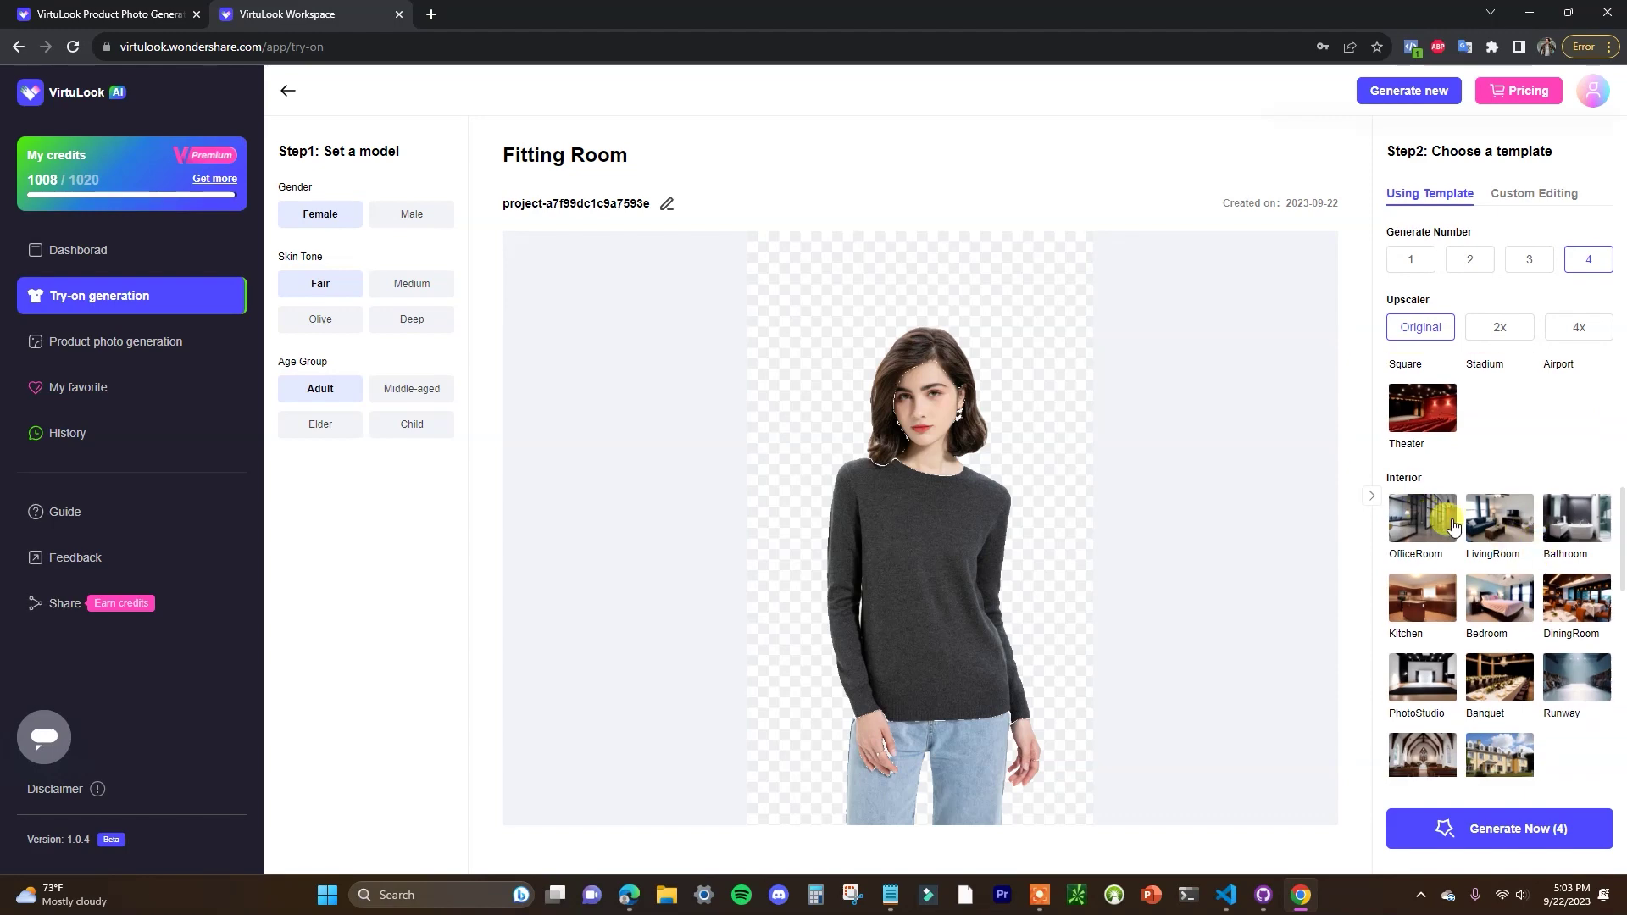
{"action": "scroll", "coordinate": [1452, 526], "scroll_direction": "down", "scroll_amount": 8}
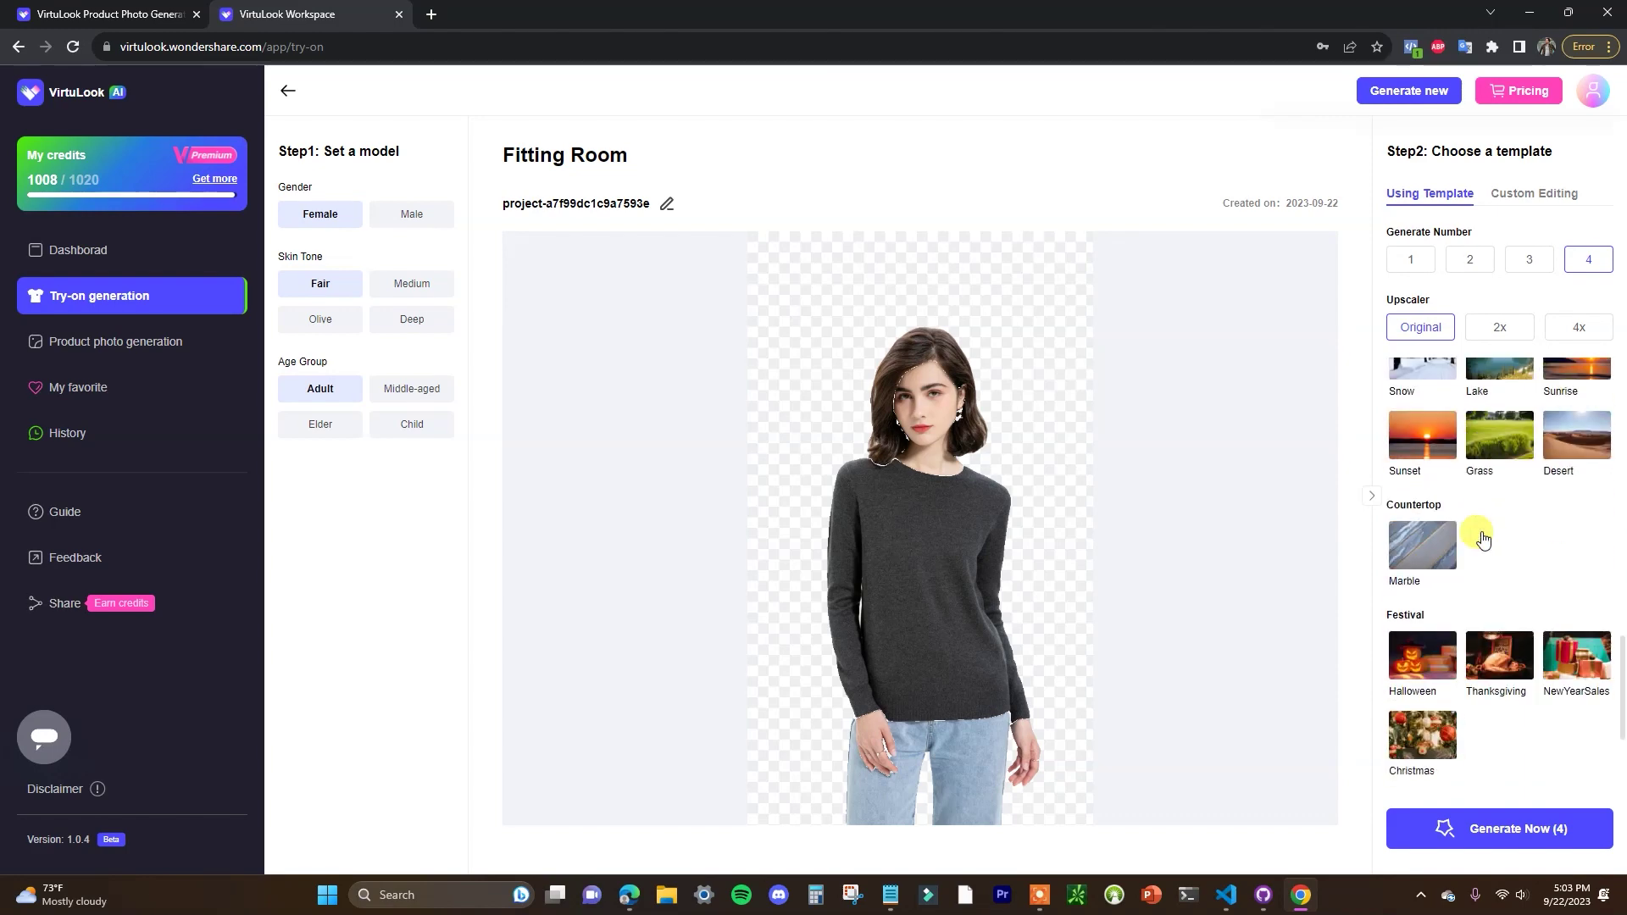
{"action": "scroll", "coordinate": [1482, 539], "scroll_direction": "down", "scroll_amount": 2}
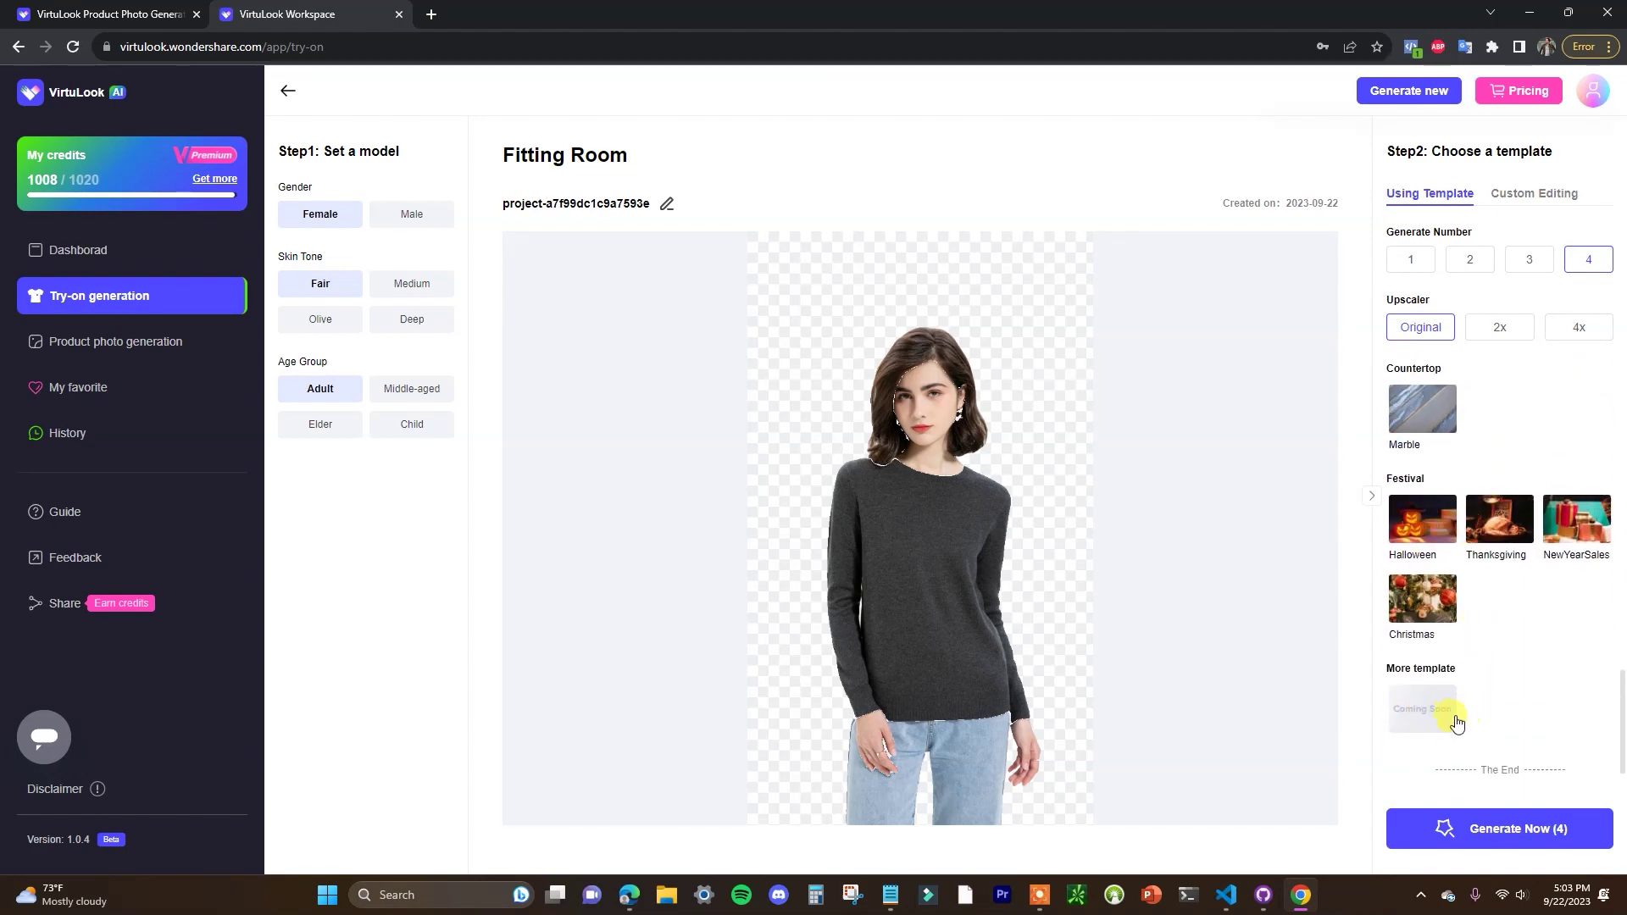
{"action": "scroll", "coordinate": [1466, 712], "scroll_direction": "up", "scroll_amount": 10}
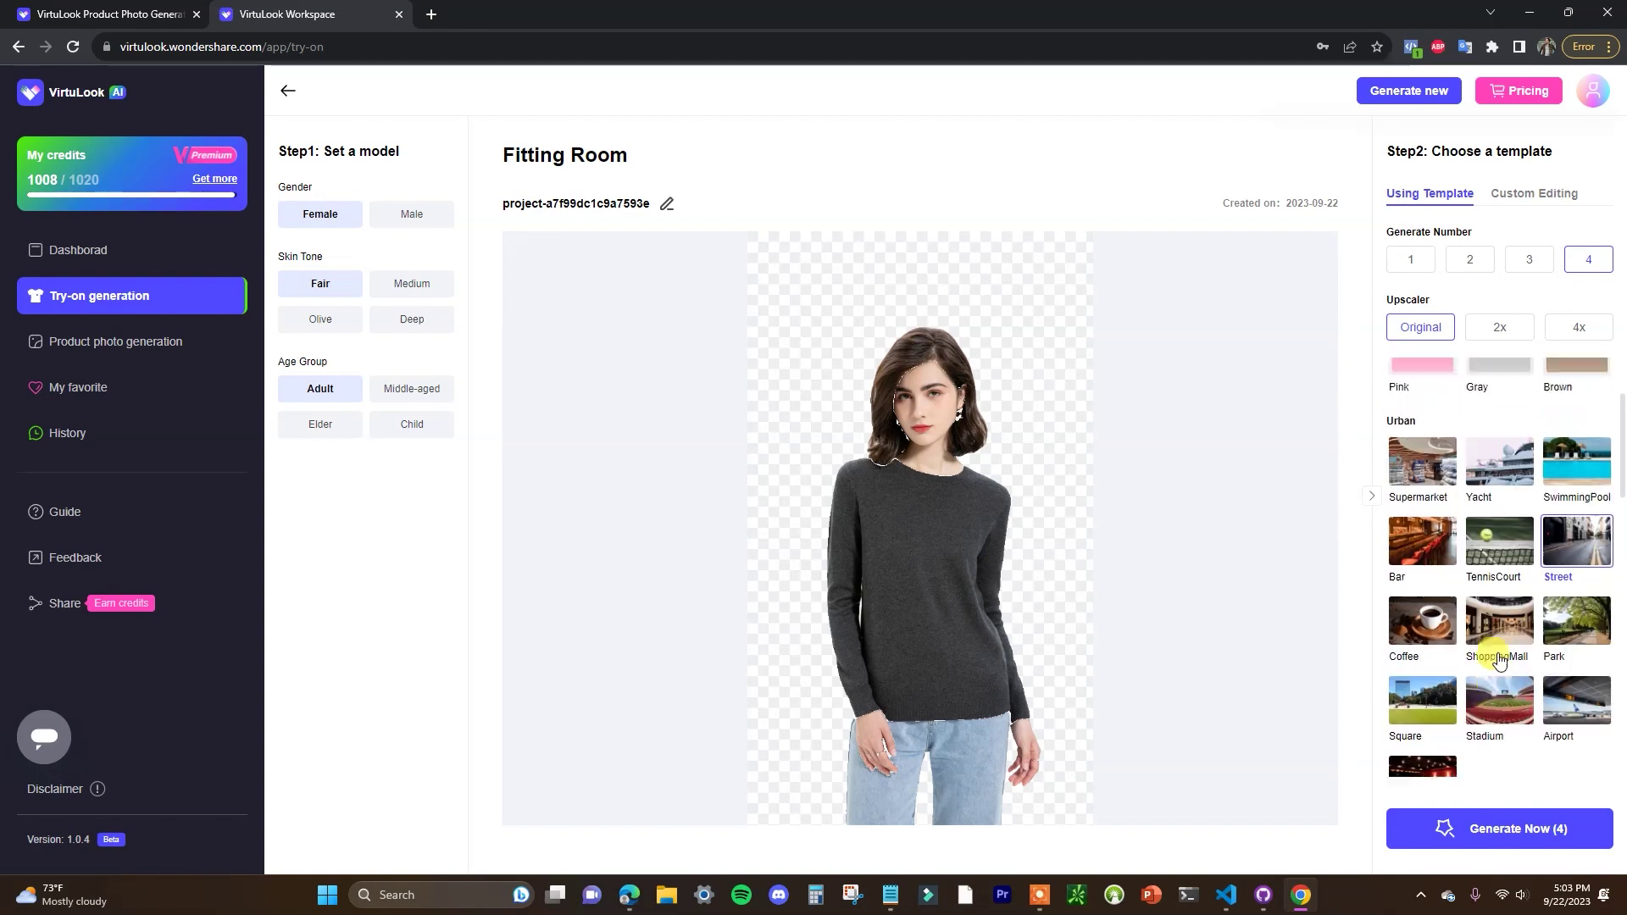
{"action": "scroll", "coordinate": [1492, 632], "scroll_direction": "up", "scroll_amount": 2}
{"action": "scroll", "coordinate": [1492, 627], "scroll_direction": "down", "scroll_amount": 4}
{"action": "scroll", "coordinate": [1491, 593], "scroll_direction": "up", "scroll_amount": 4}
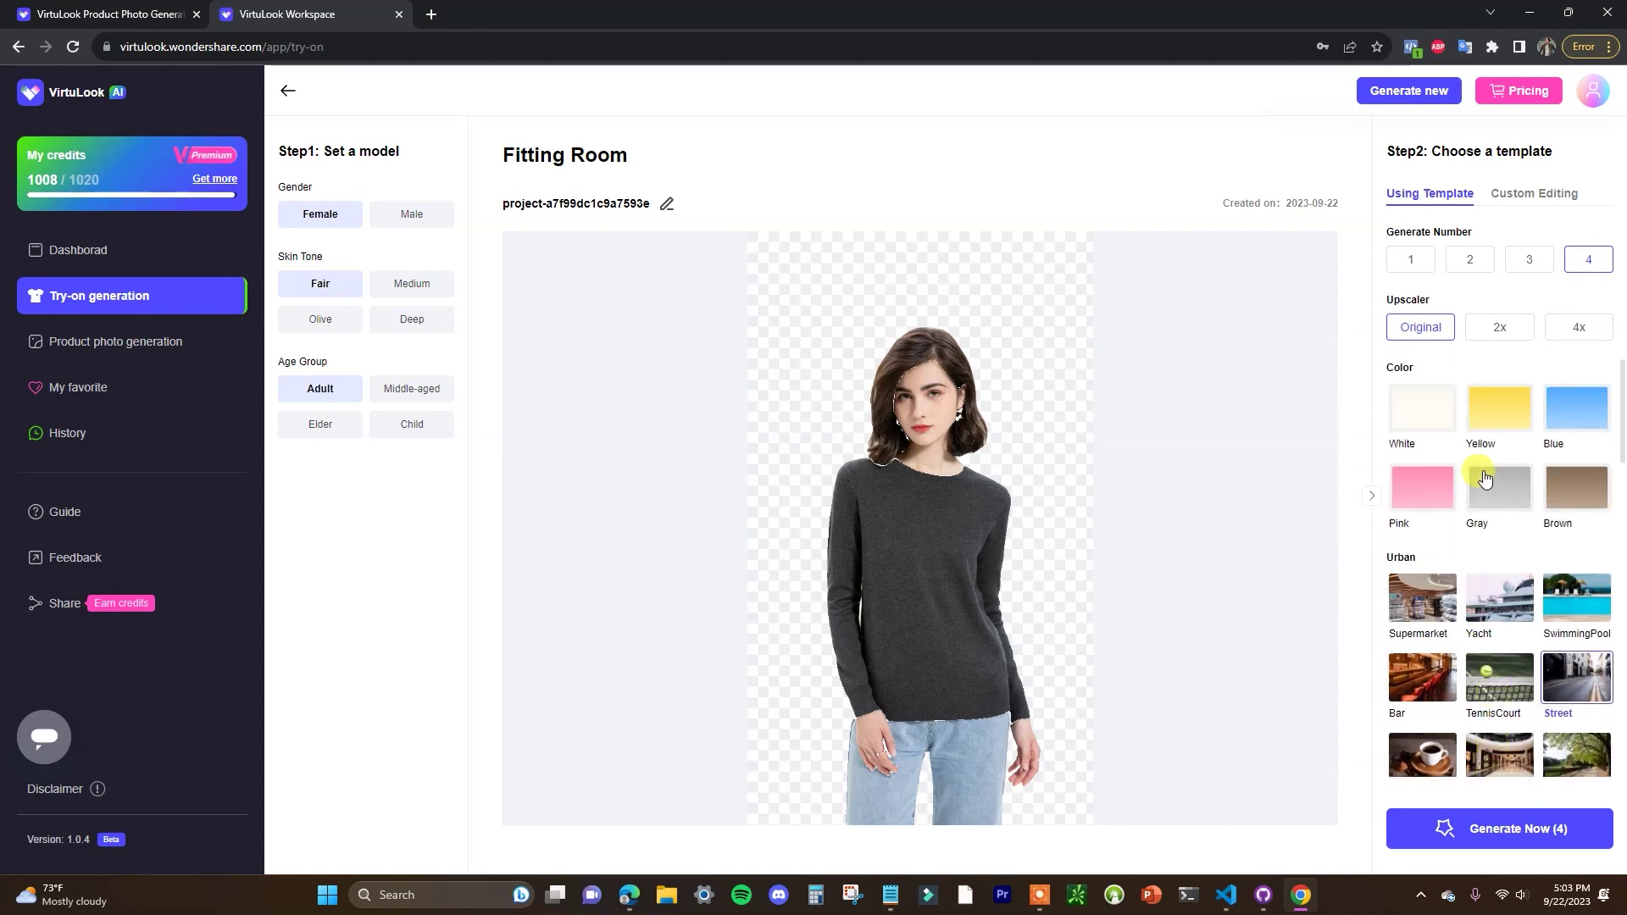
- Switch to Custom Editing and select part of the product description prompt text
{"action": "left_click", "coordinate": [1551, 197]}
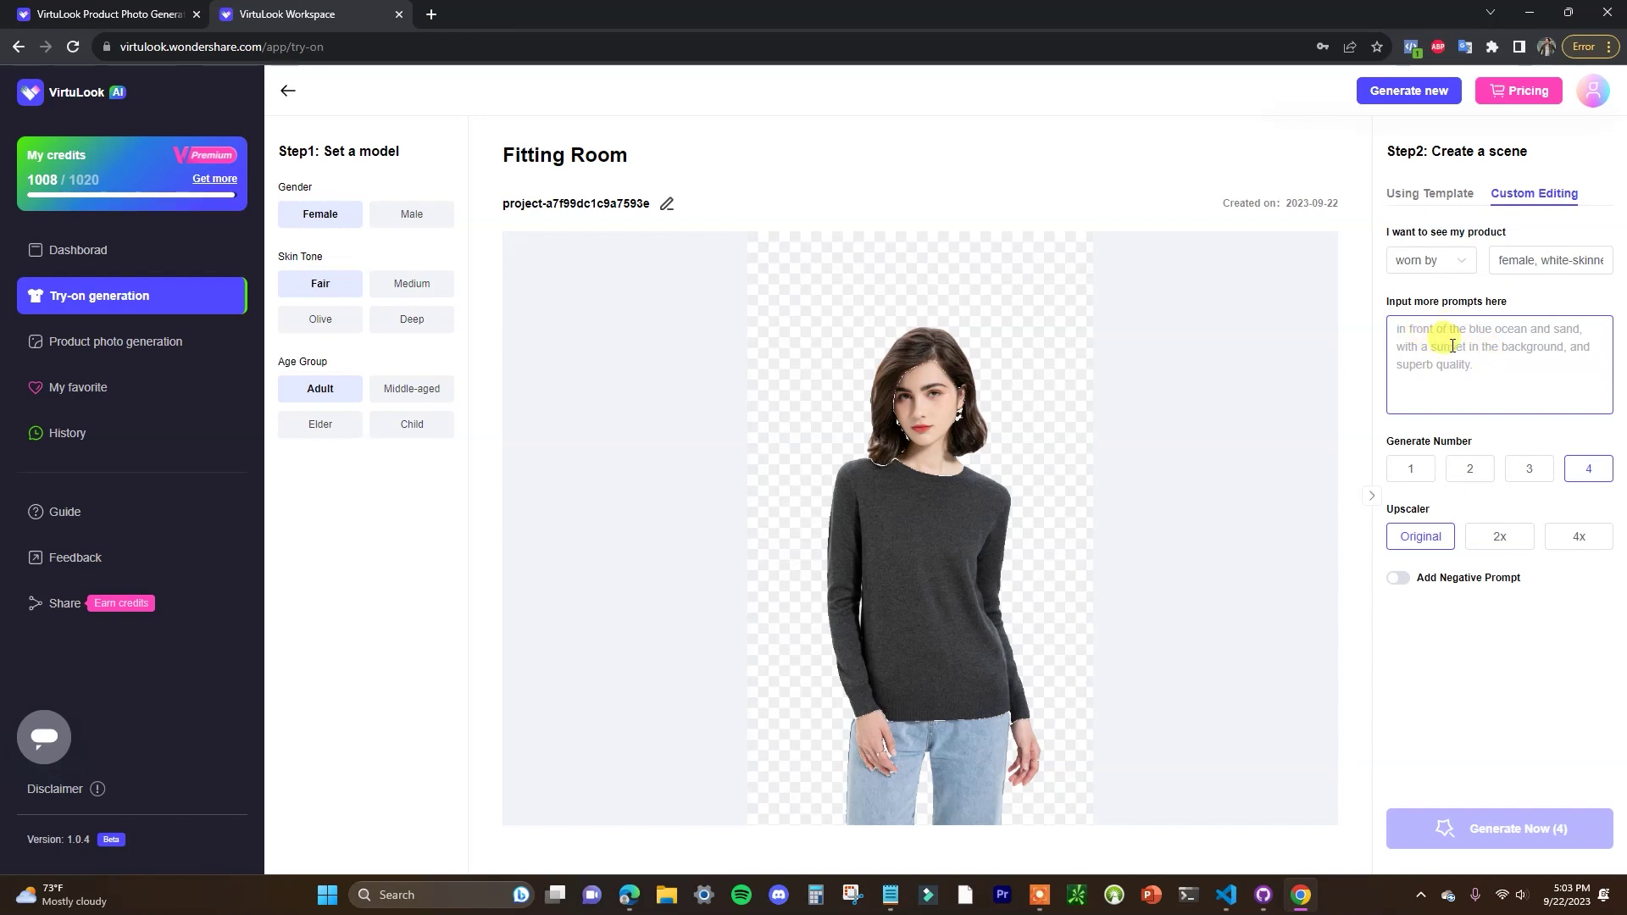
{"action": "left_click", "coordinate": [1243, 358]}
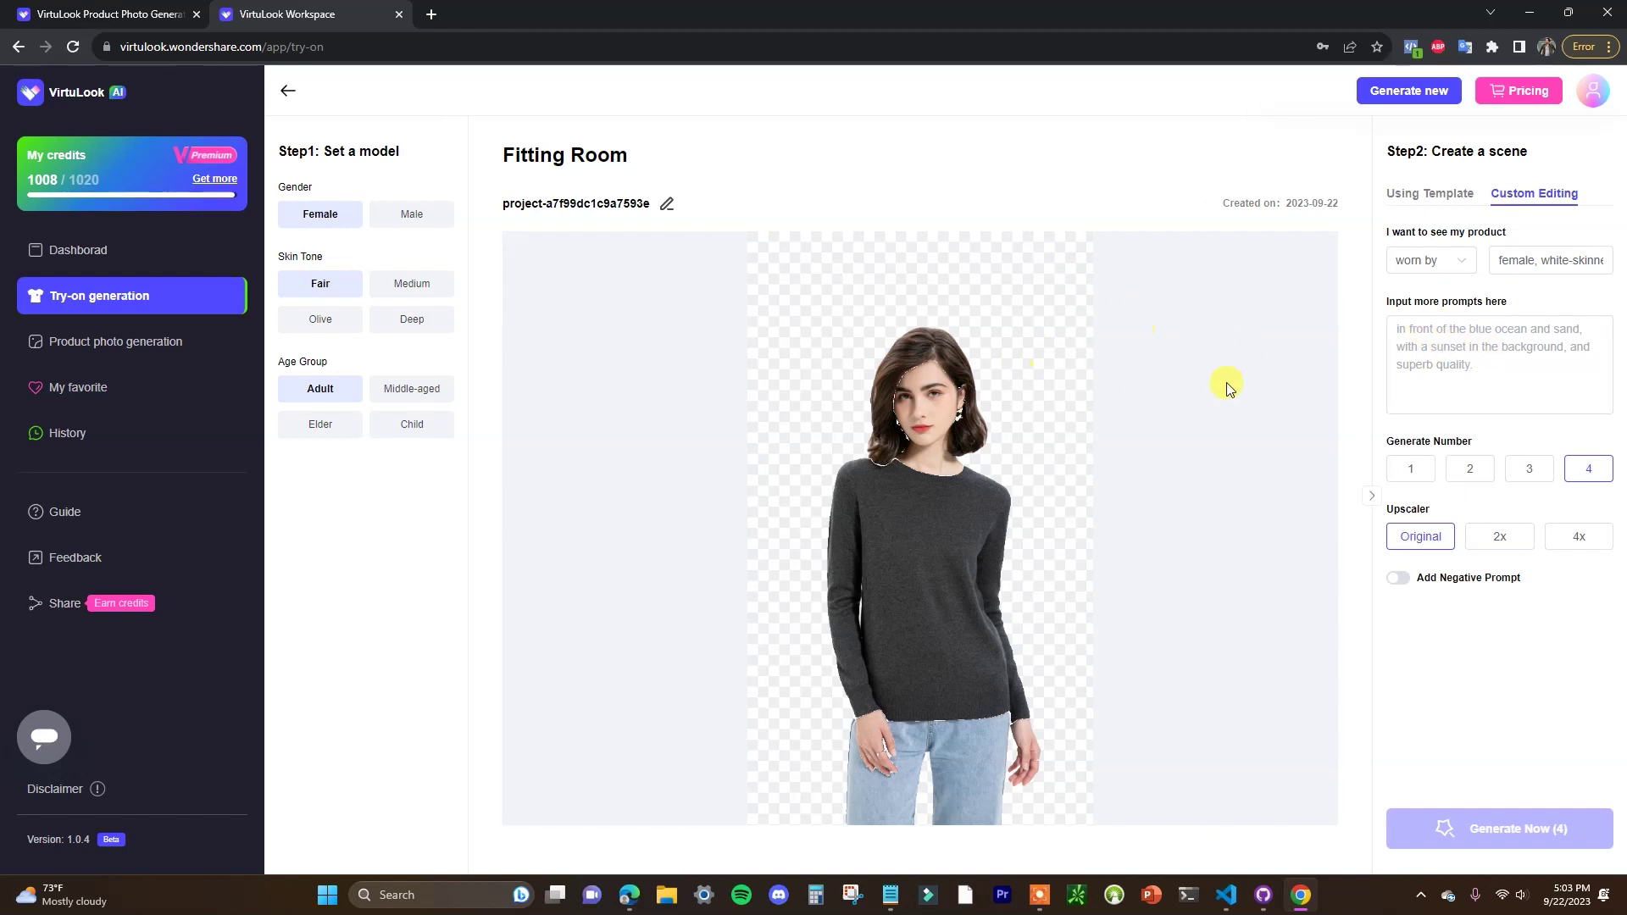
{"action": "left_click", "coordinate": [1469, 370]}
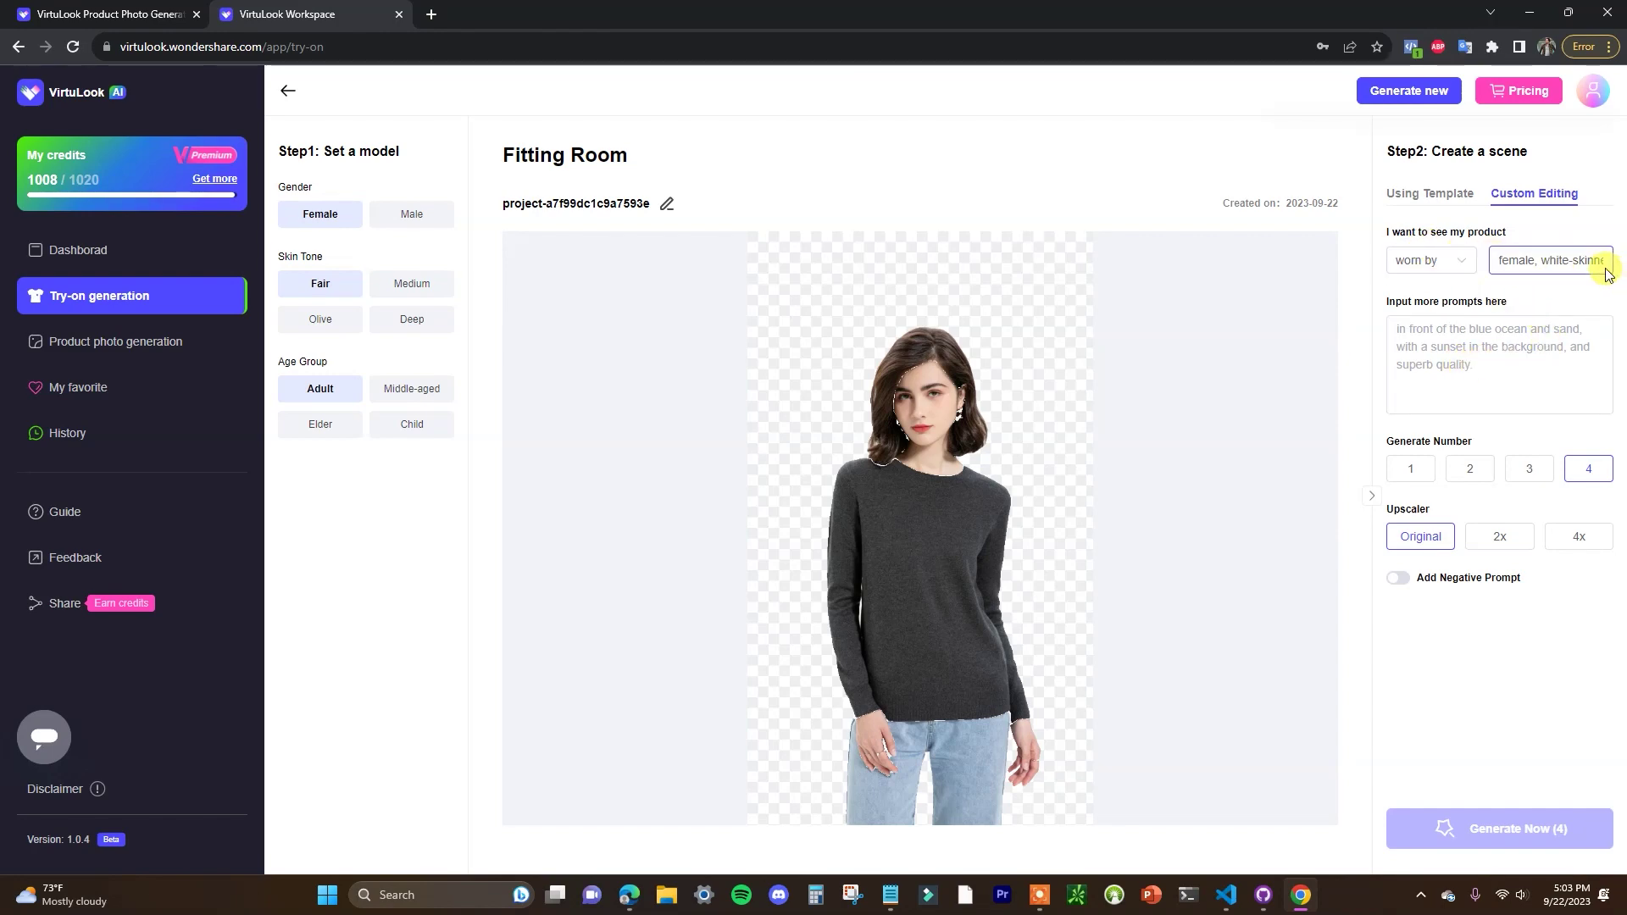
{"action": "mouse_move", "coordinate": [1569, 261]}
{"action": "left_mouse_down"}
{"action": "mouse_move", "coordinate": [1536, 264]}
{"action": "mouse_move", "coordinate": [1623, 268]}
{"action": "mouse_move", "coordinate": [1562, 260]}
{"action": "left_mouse_up"}
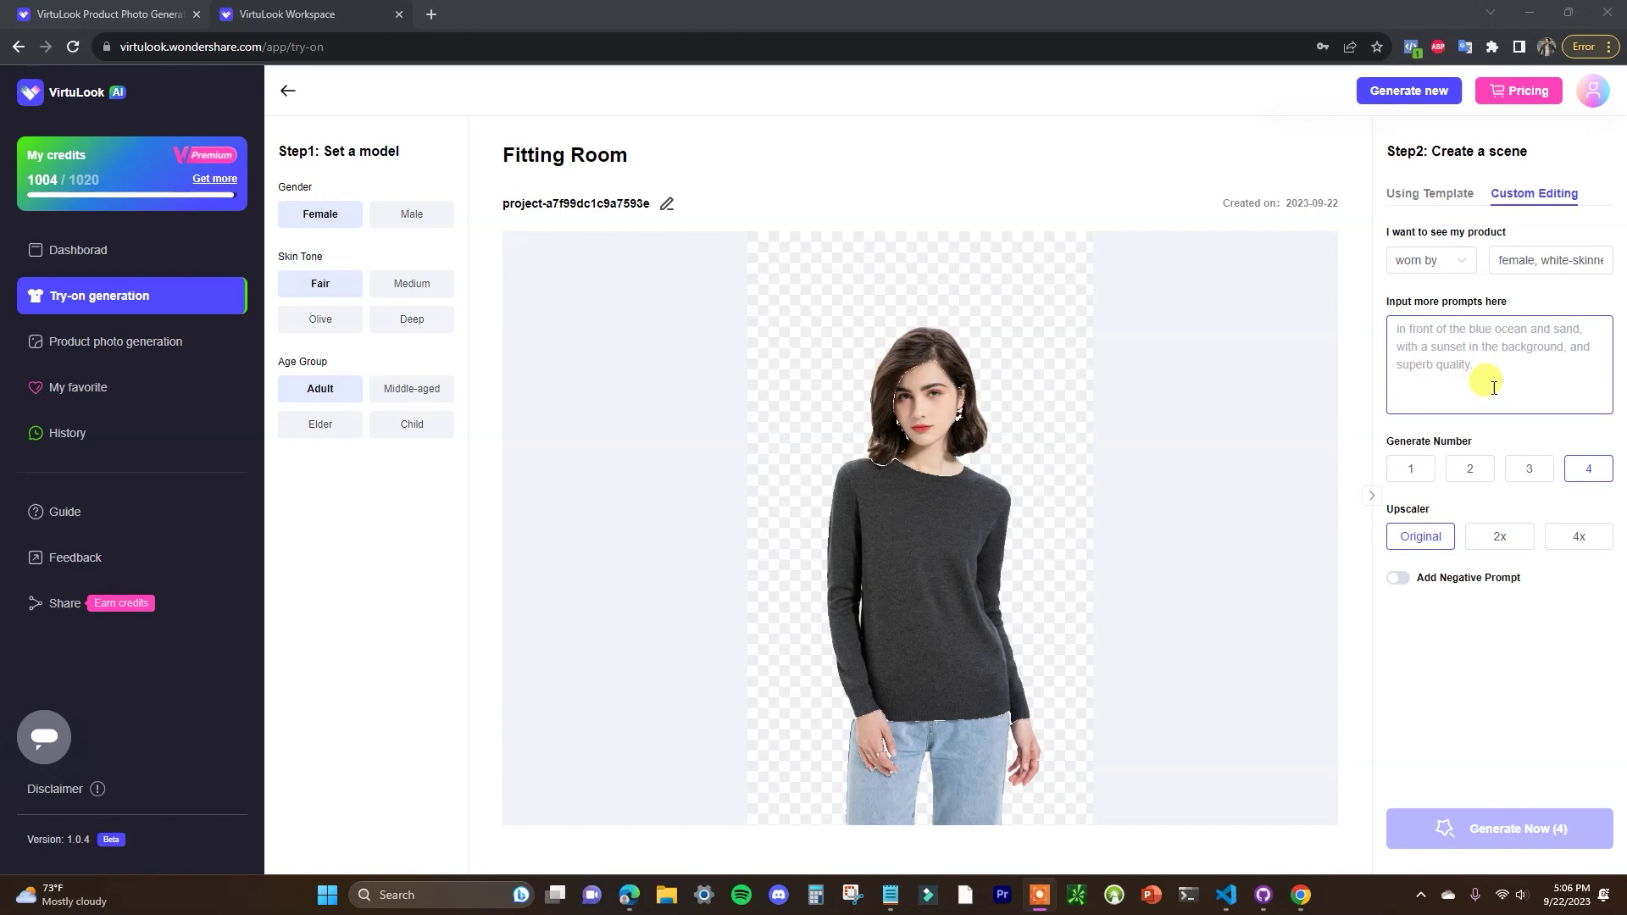
- Return to Using Template with Street still selected and generate four try-on images
{"action": "left_click", "coordinate": [1444, 193]}
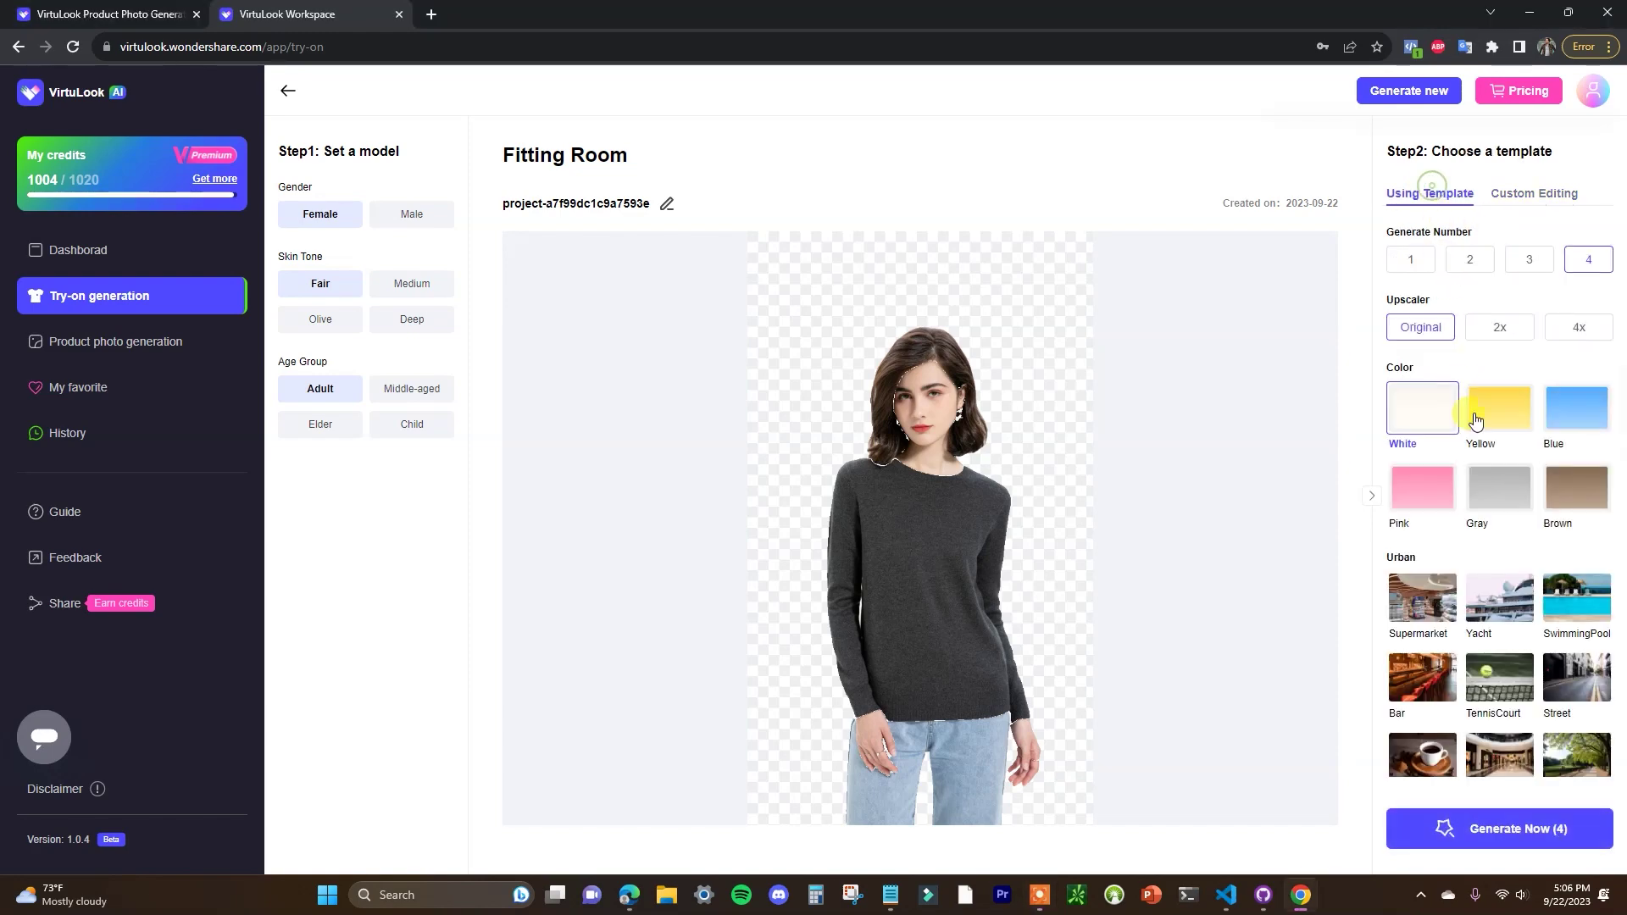
{"action": "scroll", "coordinate": [1500, 453], "scroll_direction": "down", "scroll_amount": 2}
{"action": "scroll", "coordinate": [1500, 453], "scroll_direction": "down", "scroll_amount": 5}
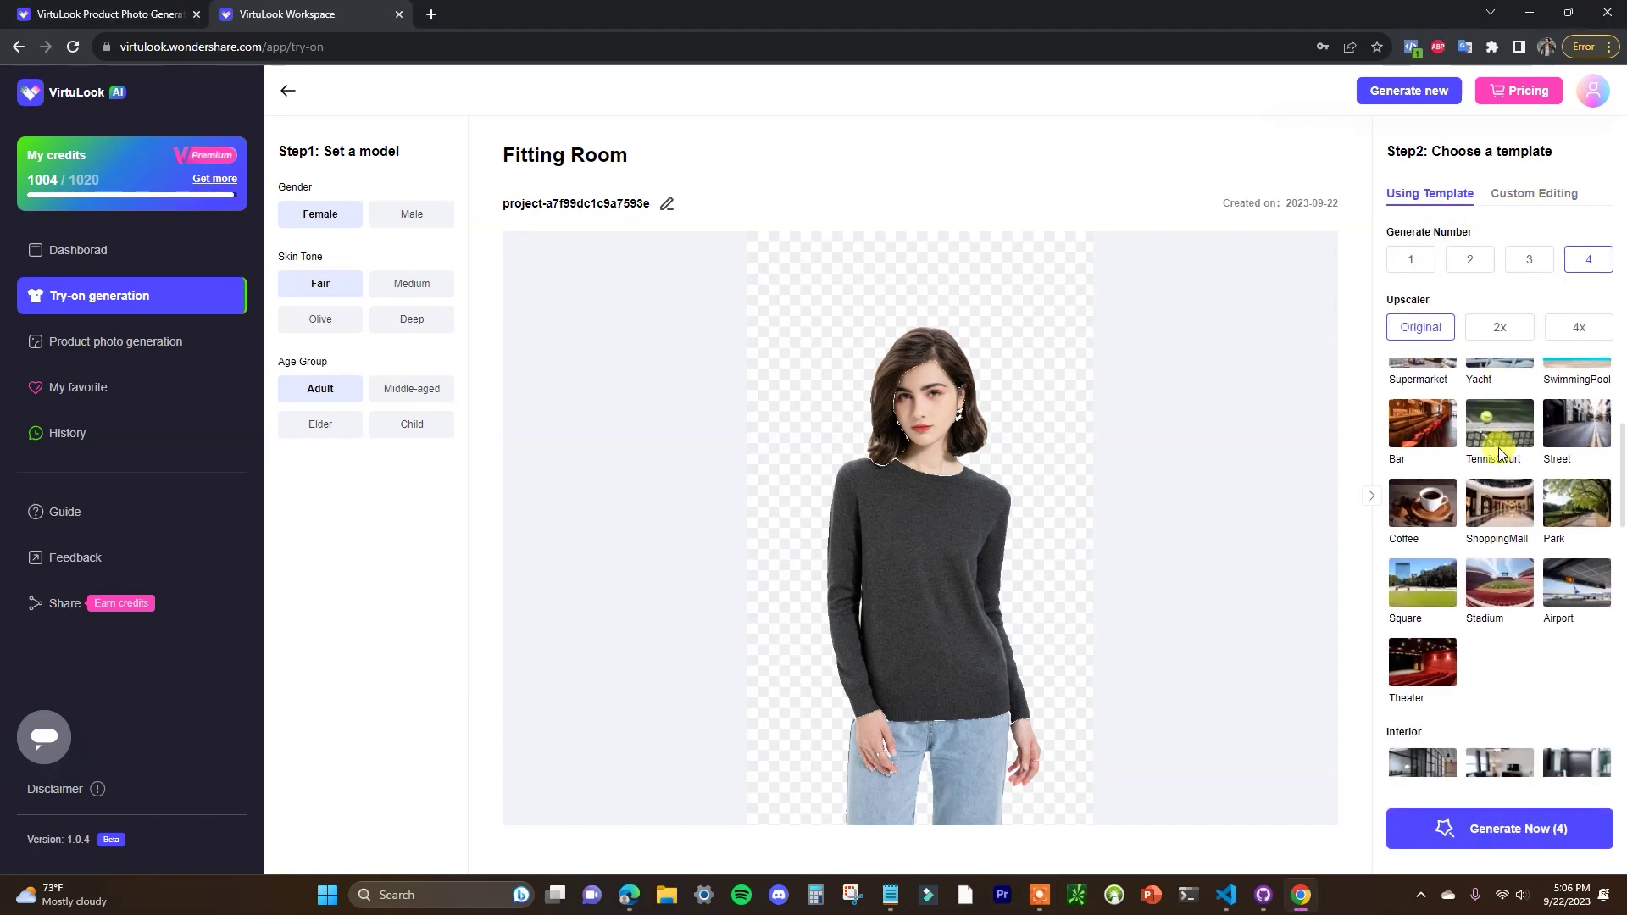
{"action": "scroll", "coordinate": [1500, 455], "scroll_direction": "up", "scroll_amount": 4}
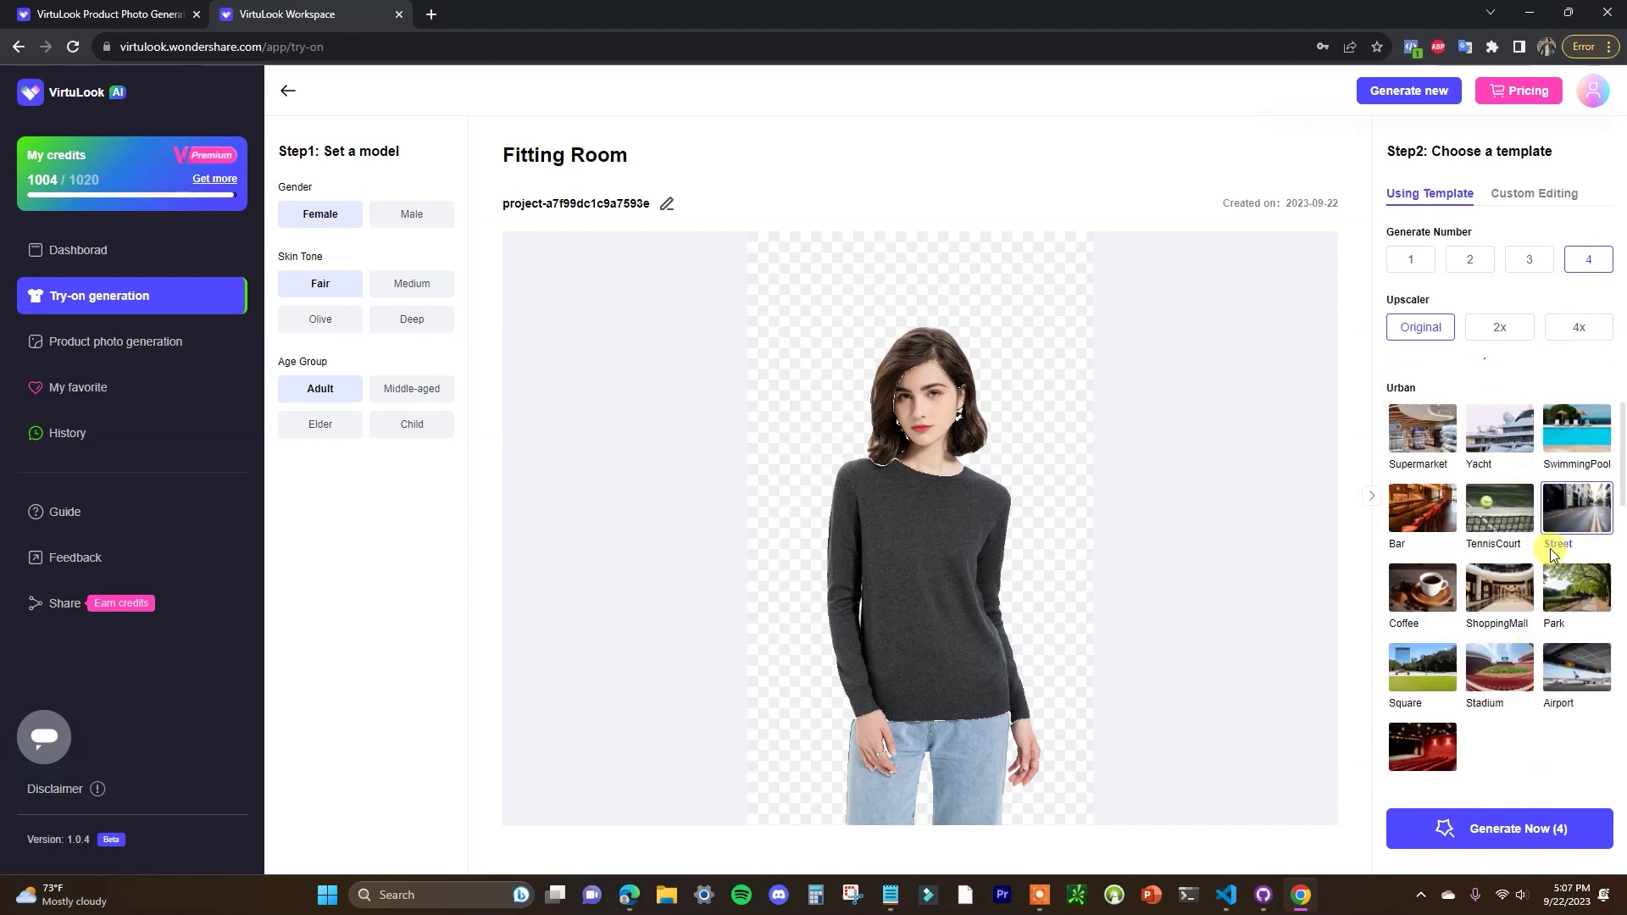
{"action": "scroll", "coordinate": [1555, 559], "scroll_direction": "up", "scroll_amount": 2}
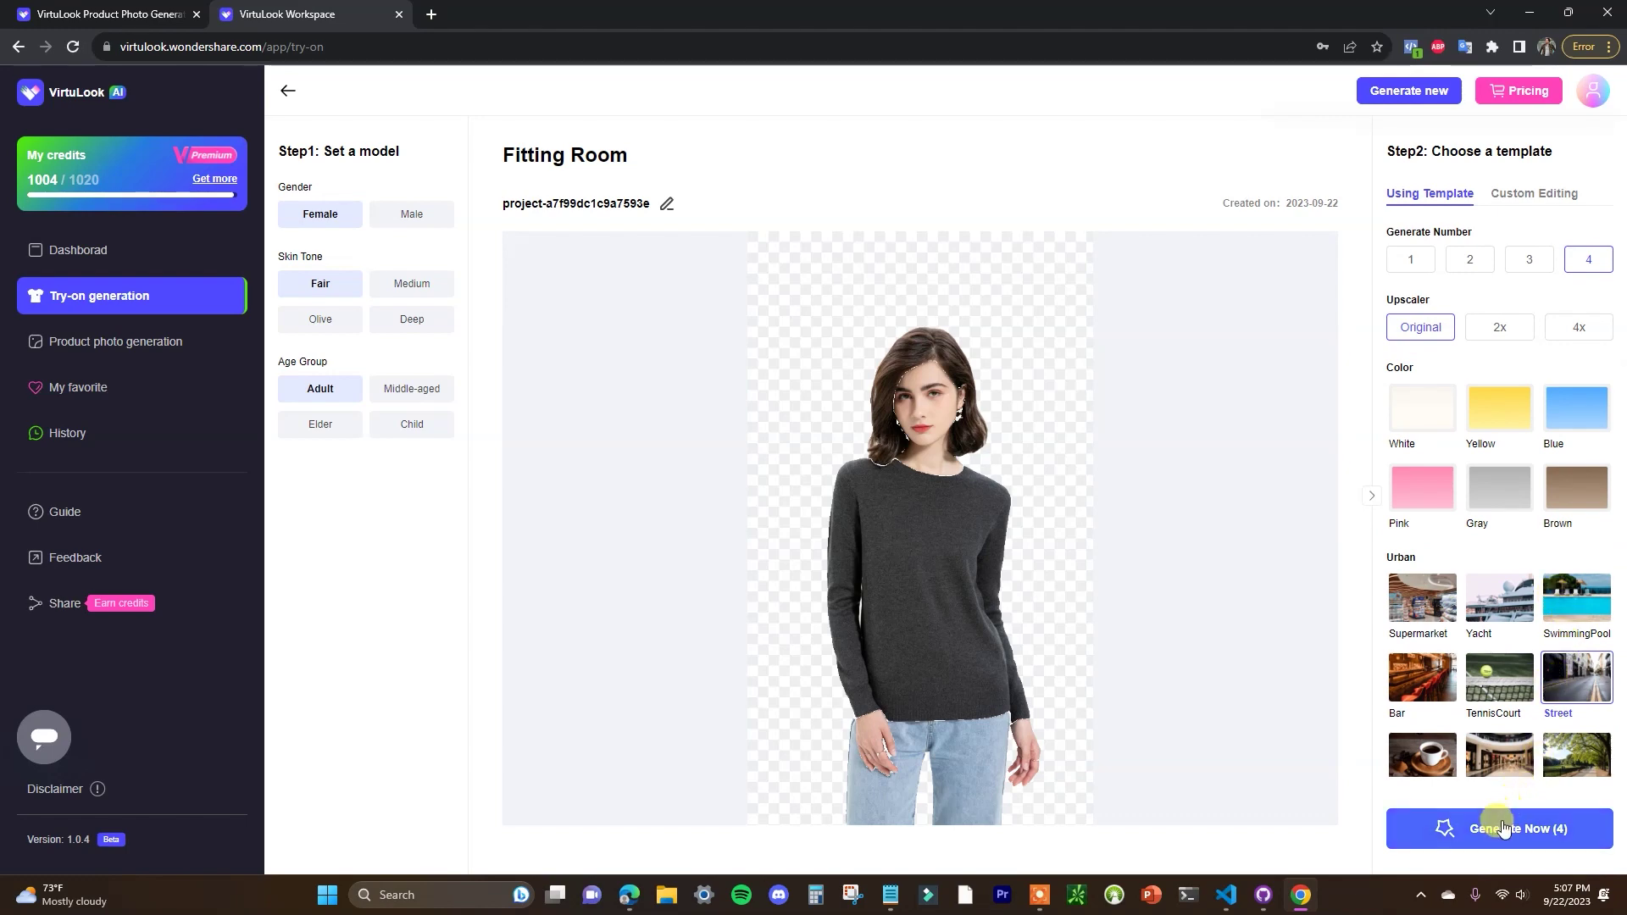
{"action": "left_click", "coordinate": [1443, 828]}
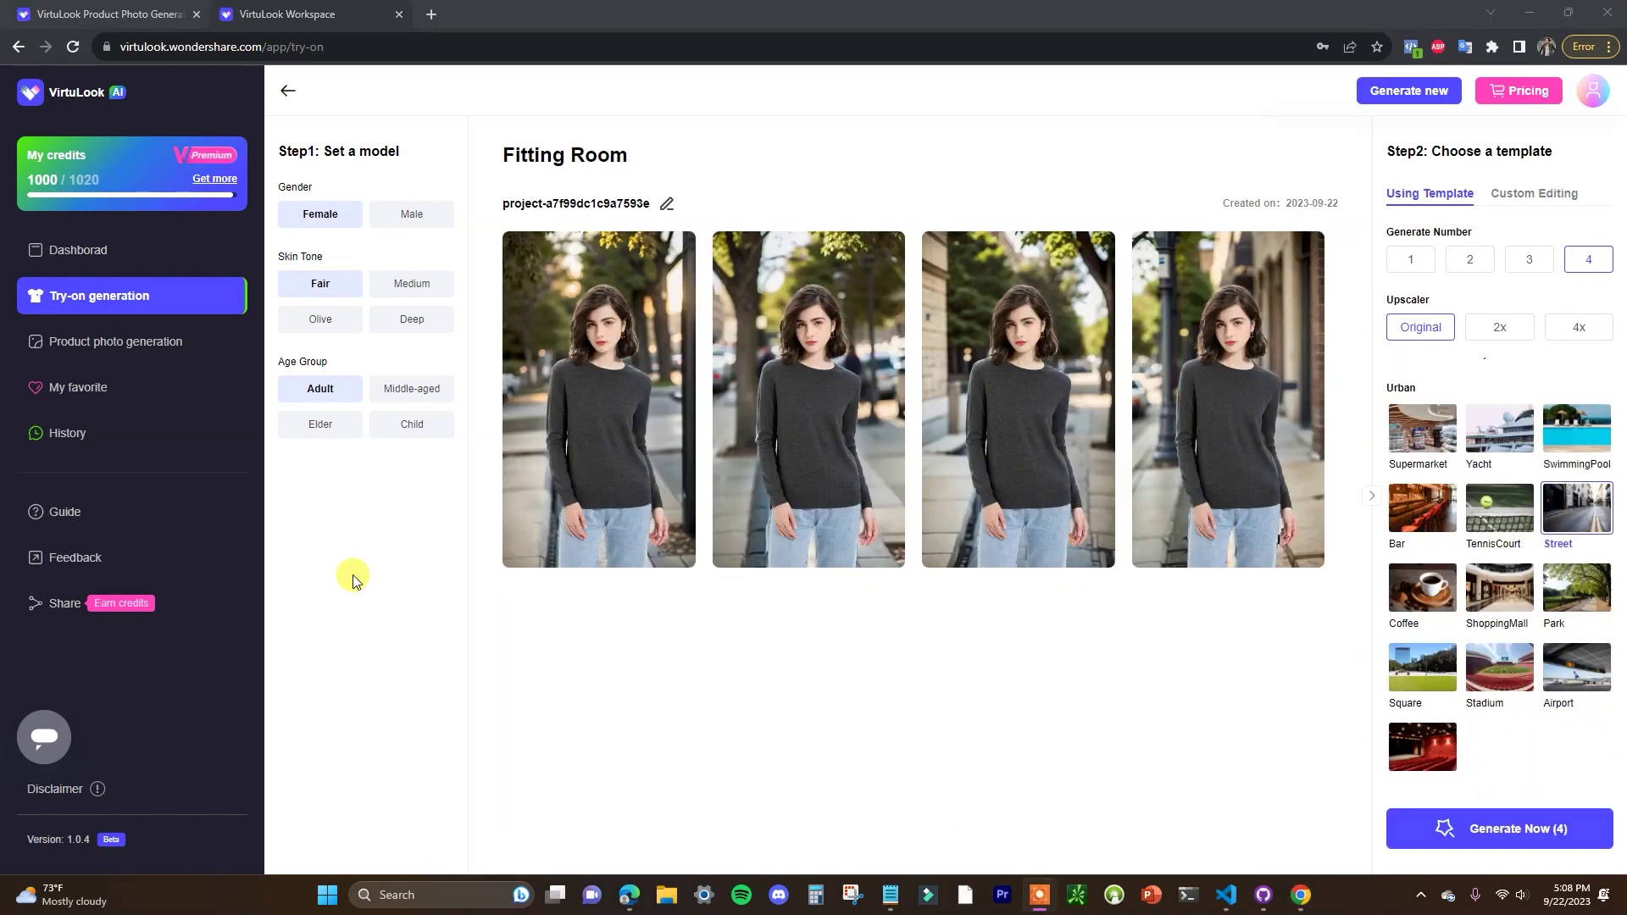
- Review the four 440*768 try-on images of the woman on the tree-lined street
{"action": "mouse_move", "coordinate": [636, 453]}
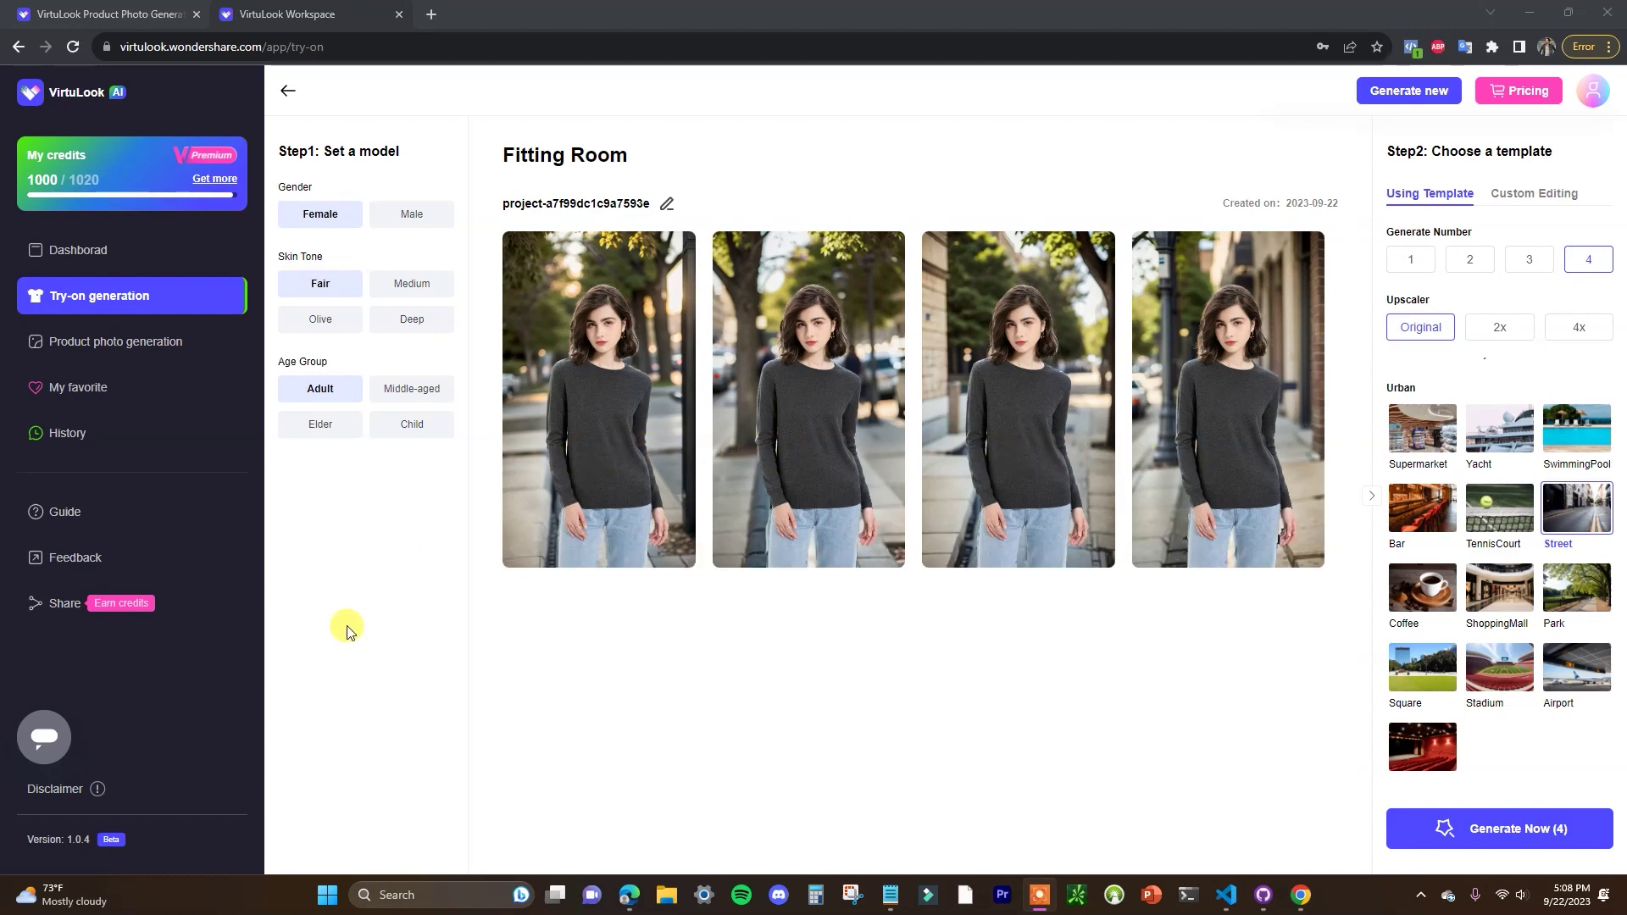
{"action": "mouse_move", "coordinate": [667, 493]}
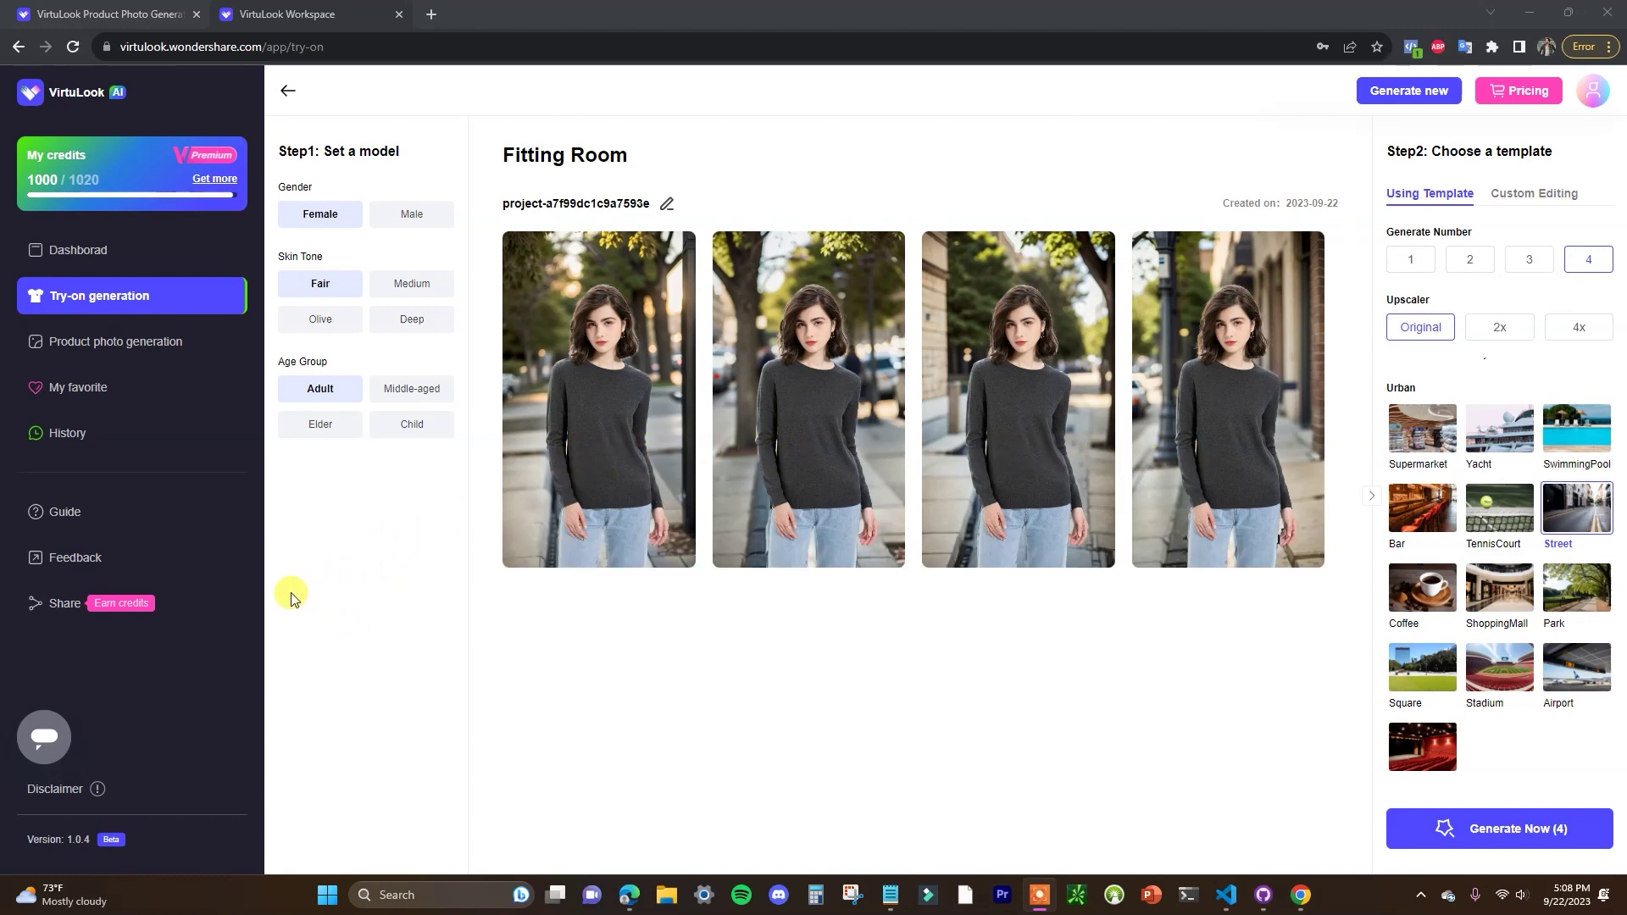
{"action": "mouse_move", "coordinate": [1064, 349]}
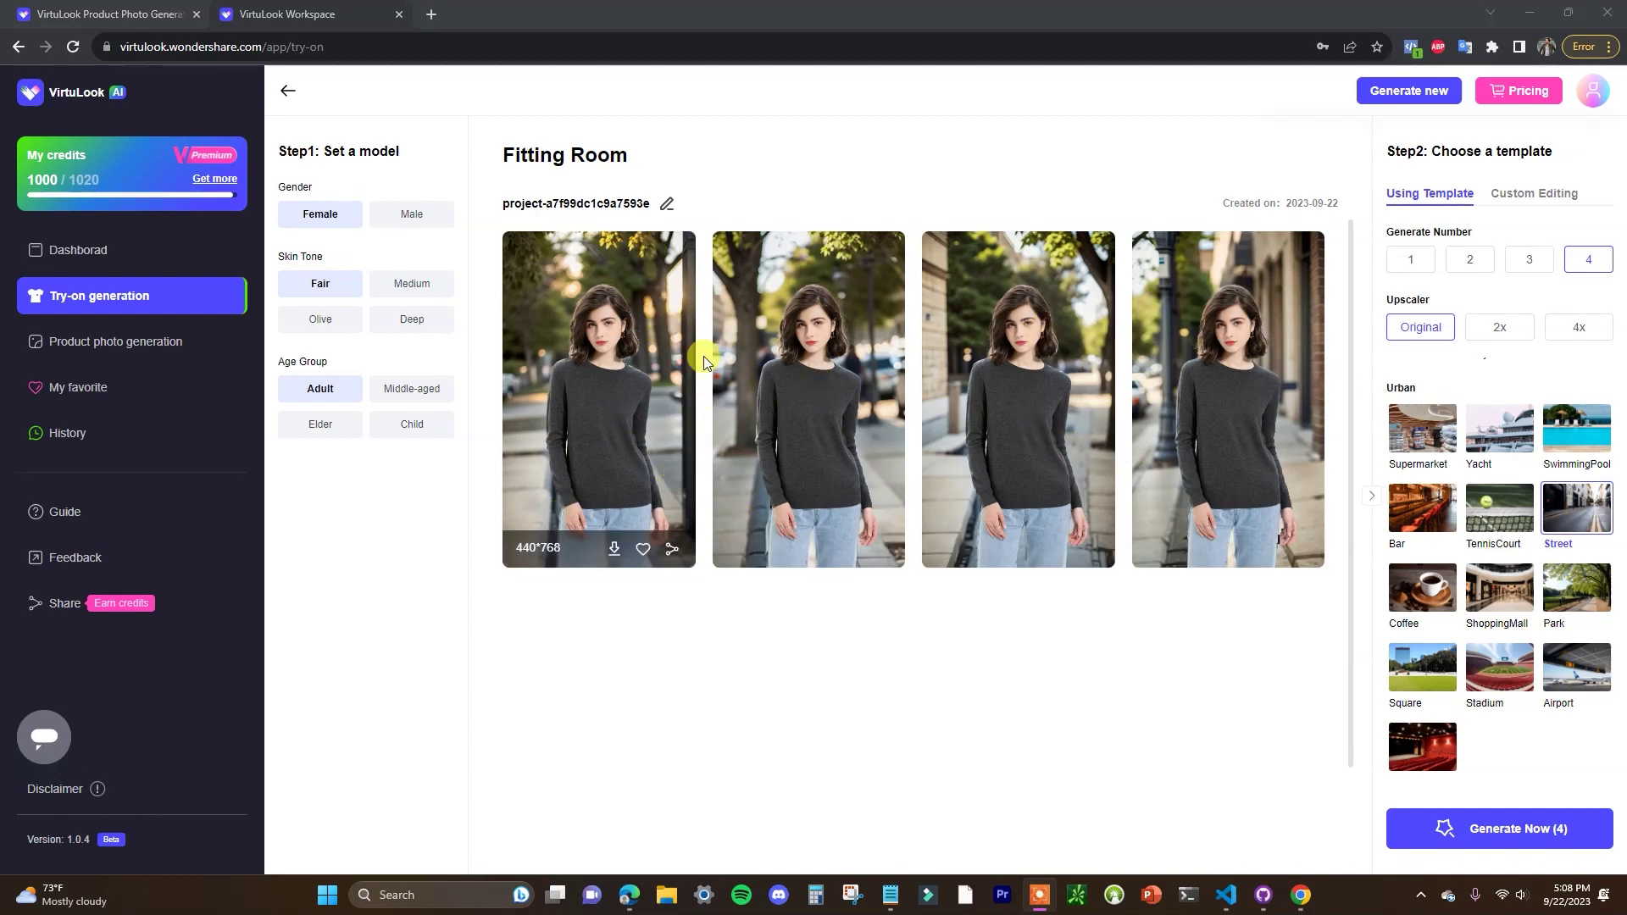
{"action": "mouse_move", "coordinate": [1240, 483]}
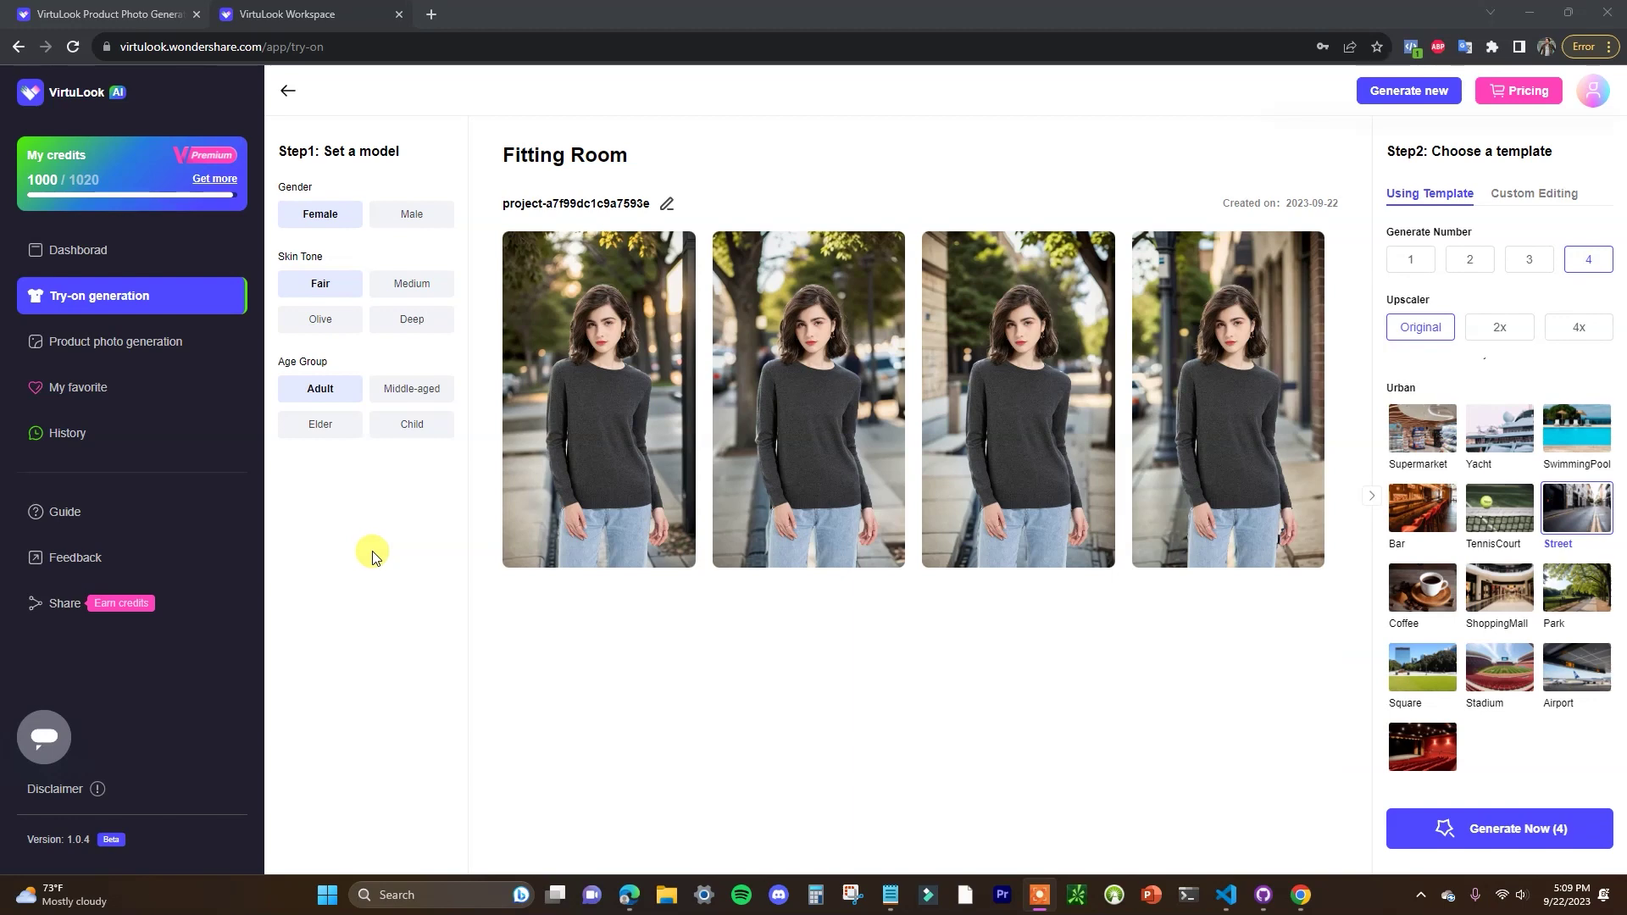
- Toggle Custom Editing and back to Using Template, then go to Product photo generation
{"action": "left_click", "coordinate": [1535, 195]}
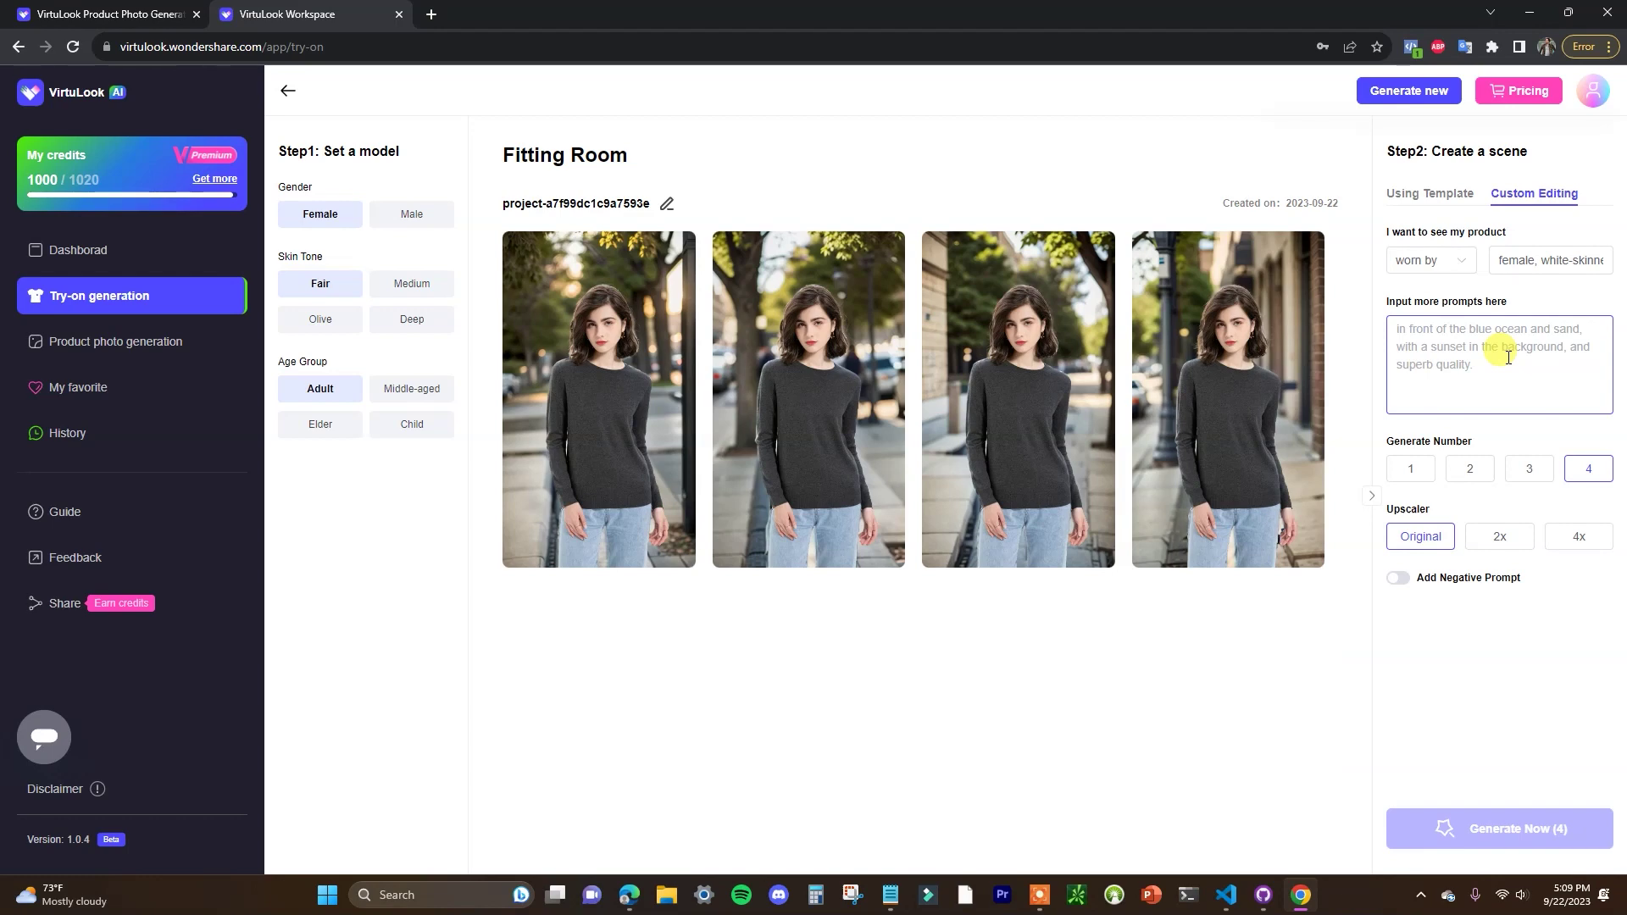
{"action": "left_click", "coordinate": [1429, 193]}
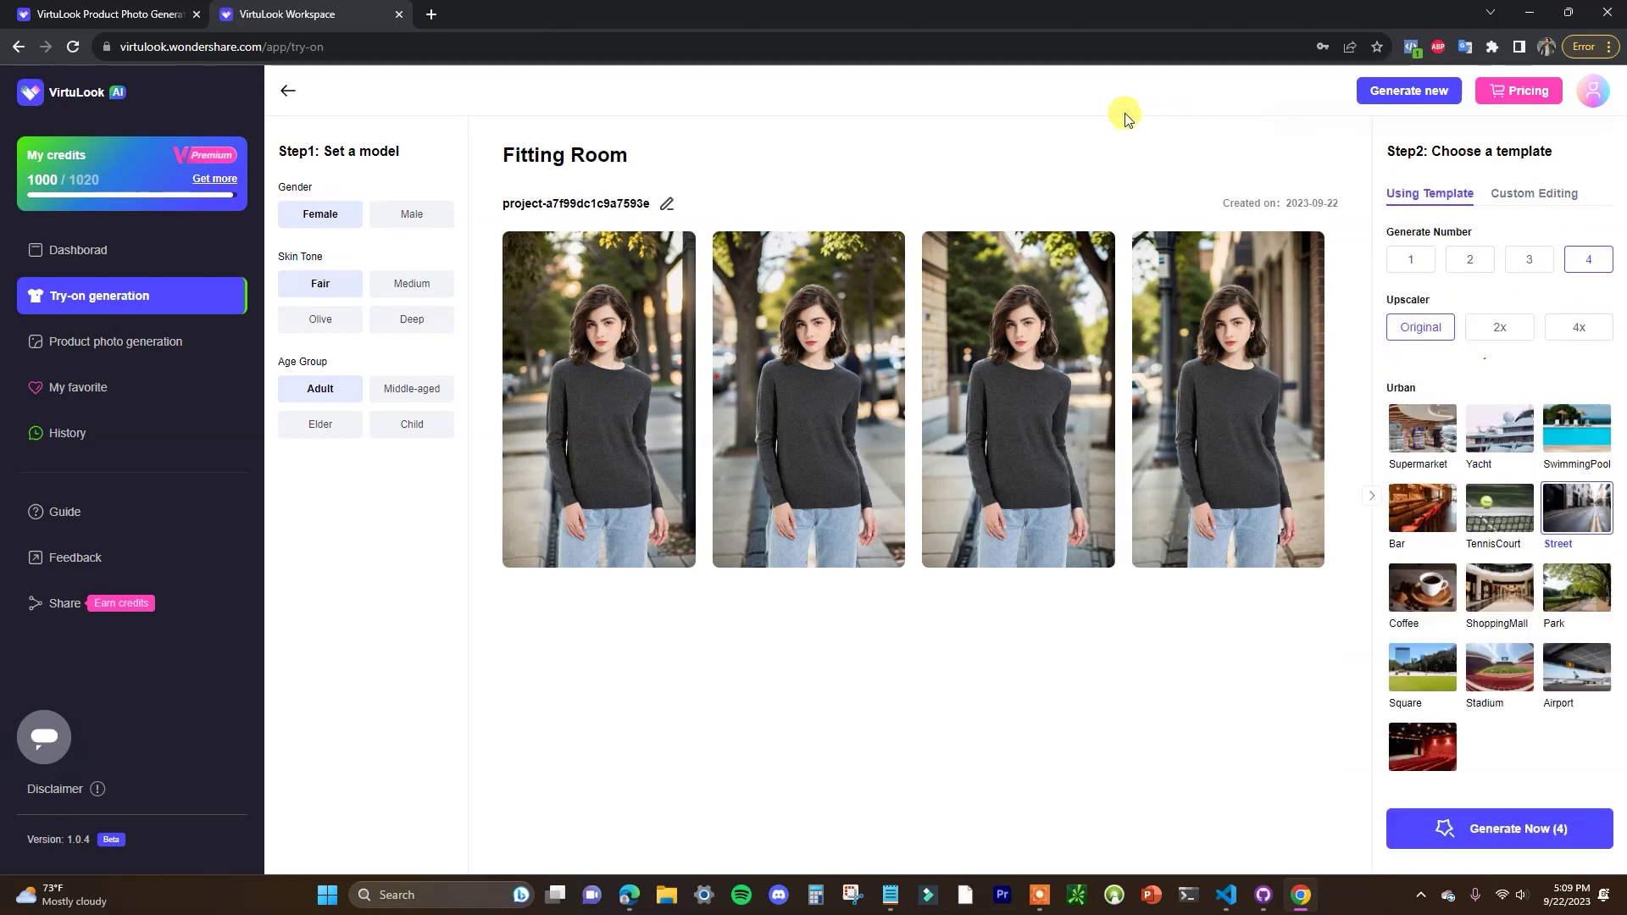
{"action": "mouse_move", "coordinate": [618, 443]}
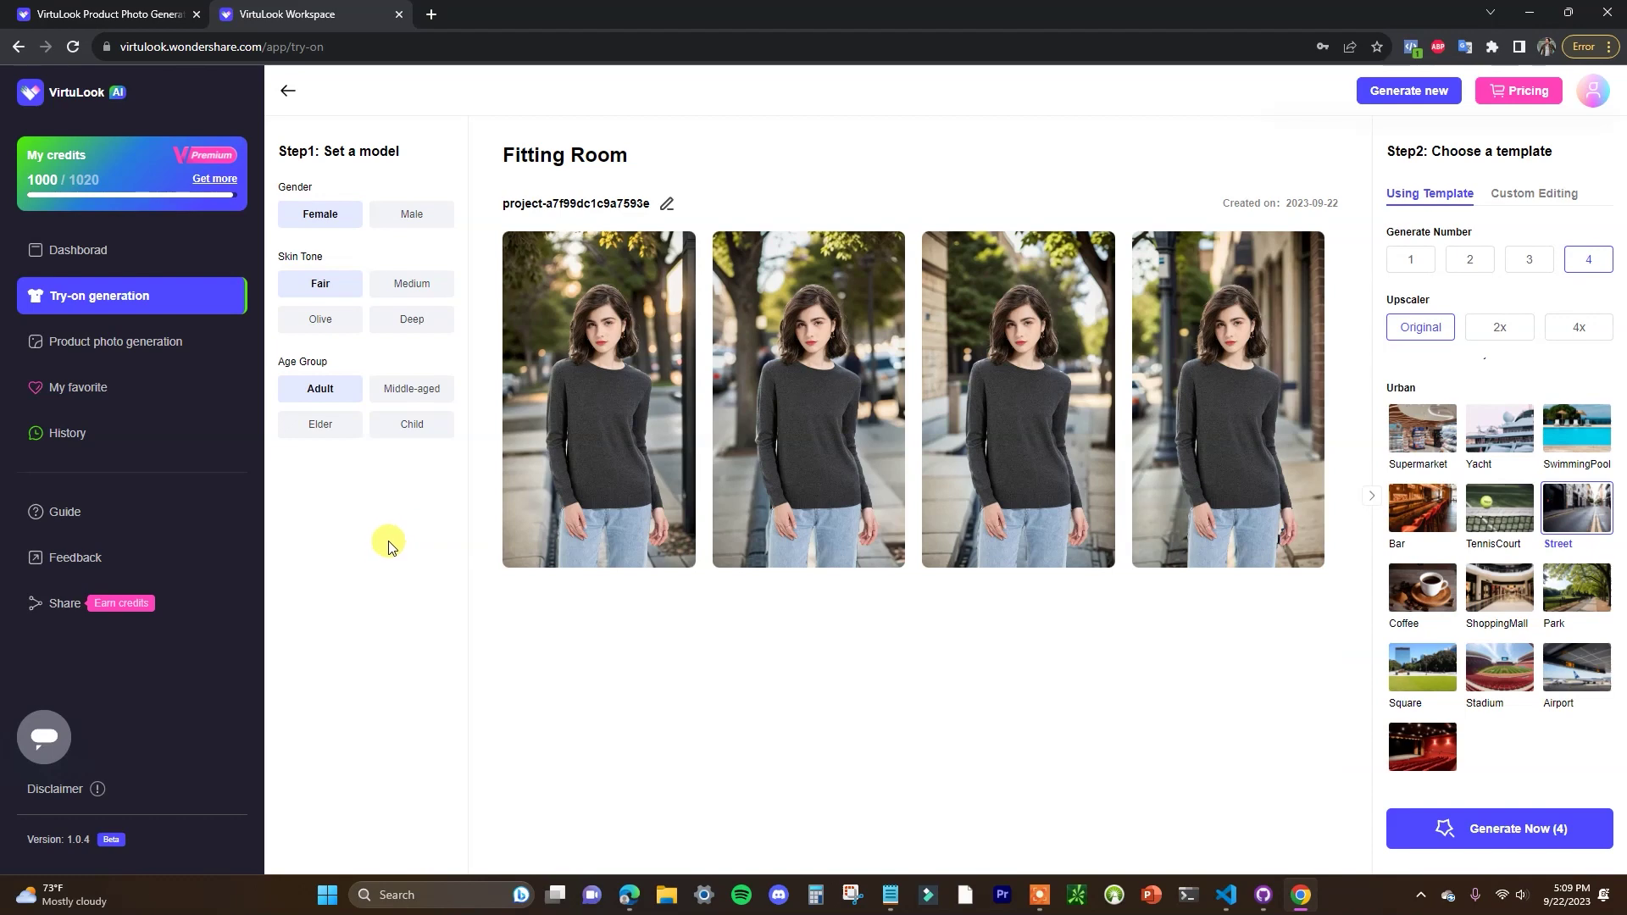
{"action": "left_click", "coordinate": [163, 350]}
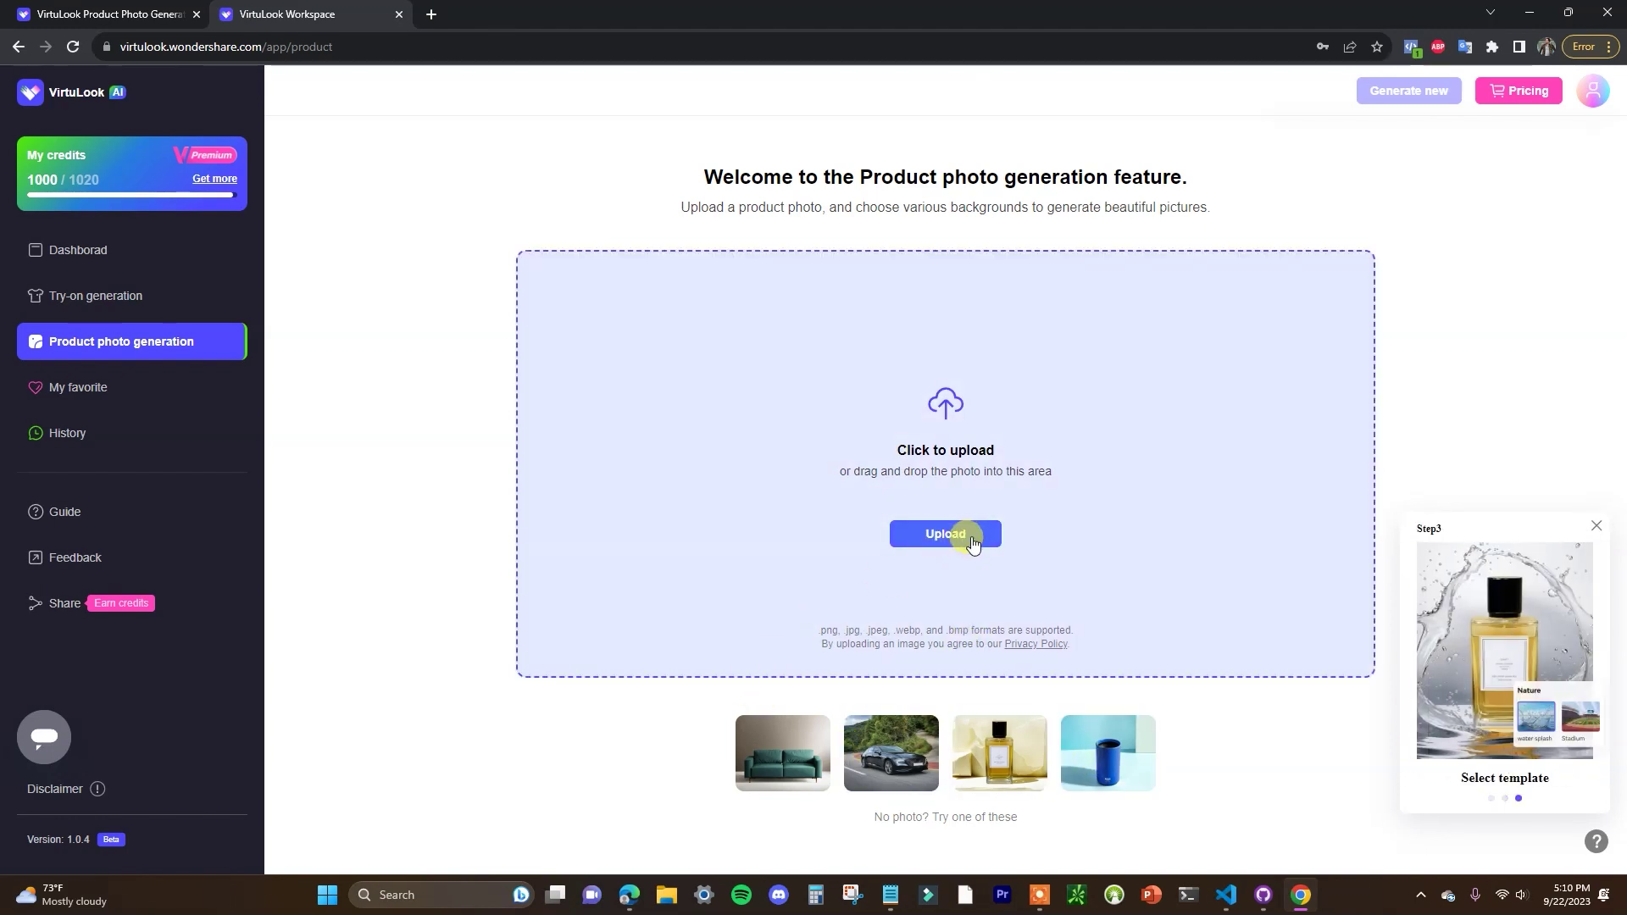
- Upload the Disaar SPF 50 sunscreen photo and cut out both the box and tube
{"action": "left_click", "coordinate": [965, 536]}
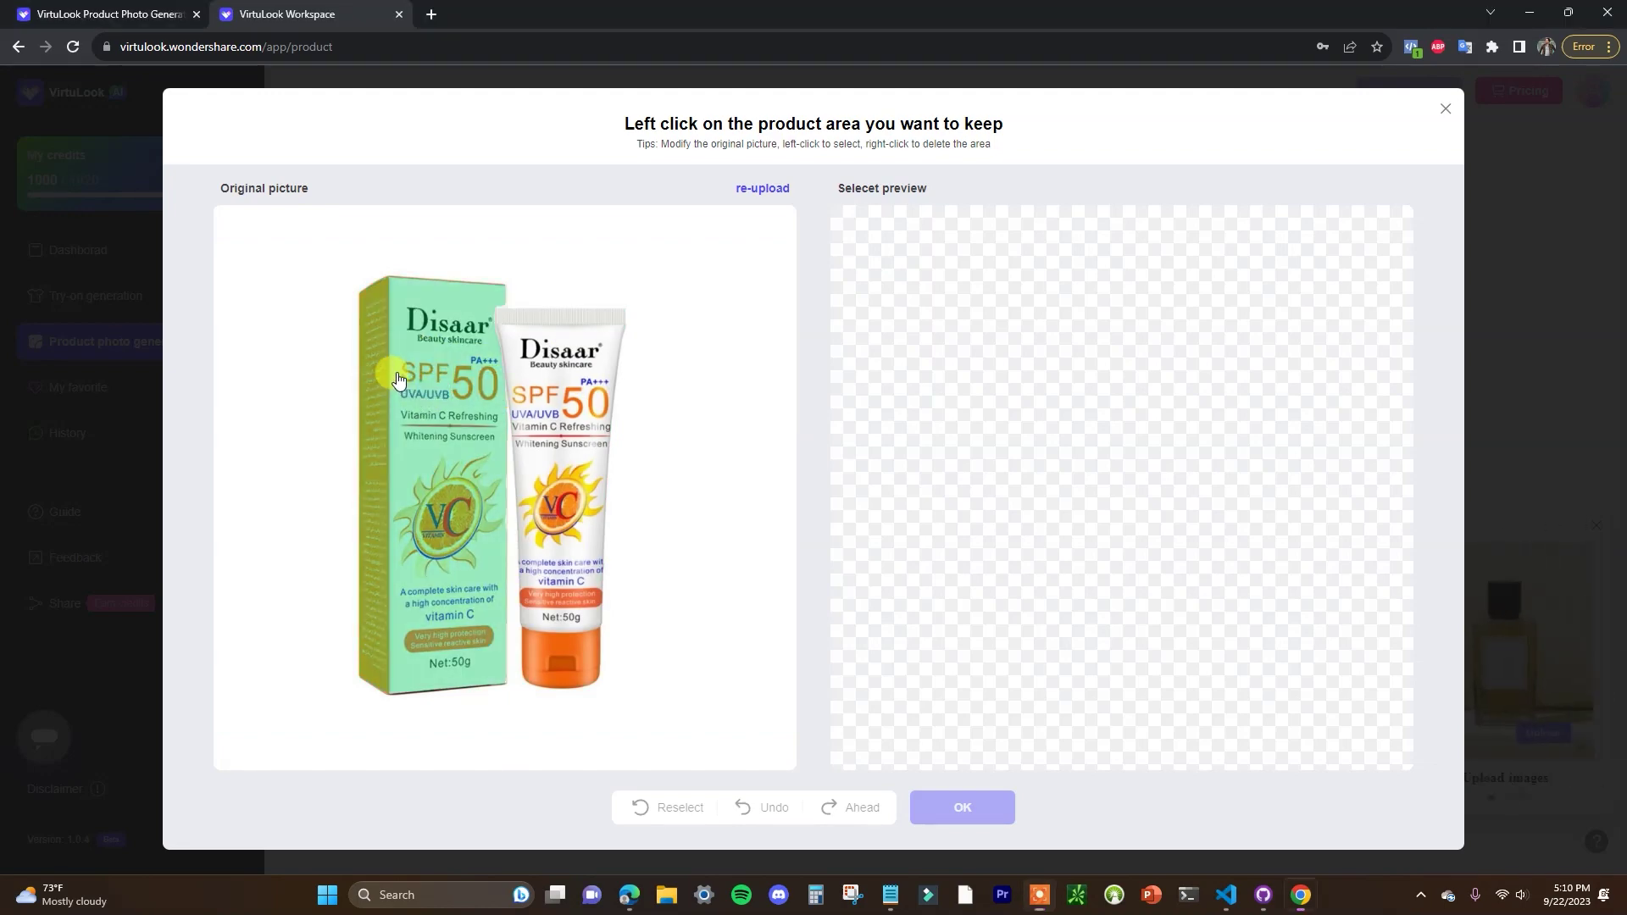
{"action": "left_click", "coordinate": [432, 382]}
{"action": "left_click", "coordinate": [567, 439]}
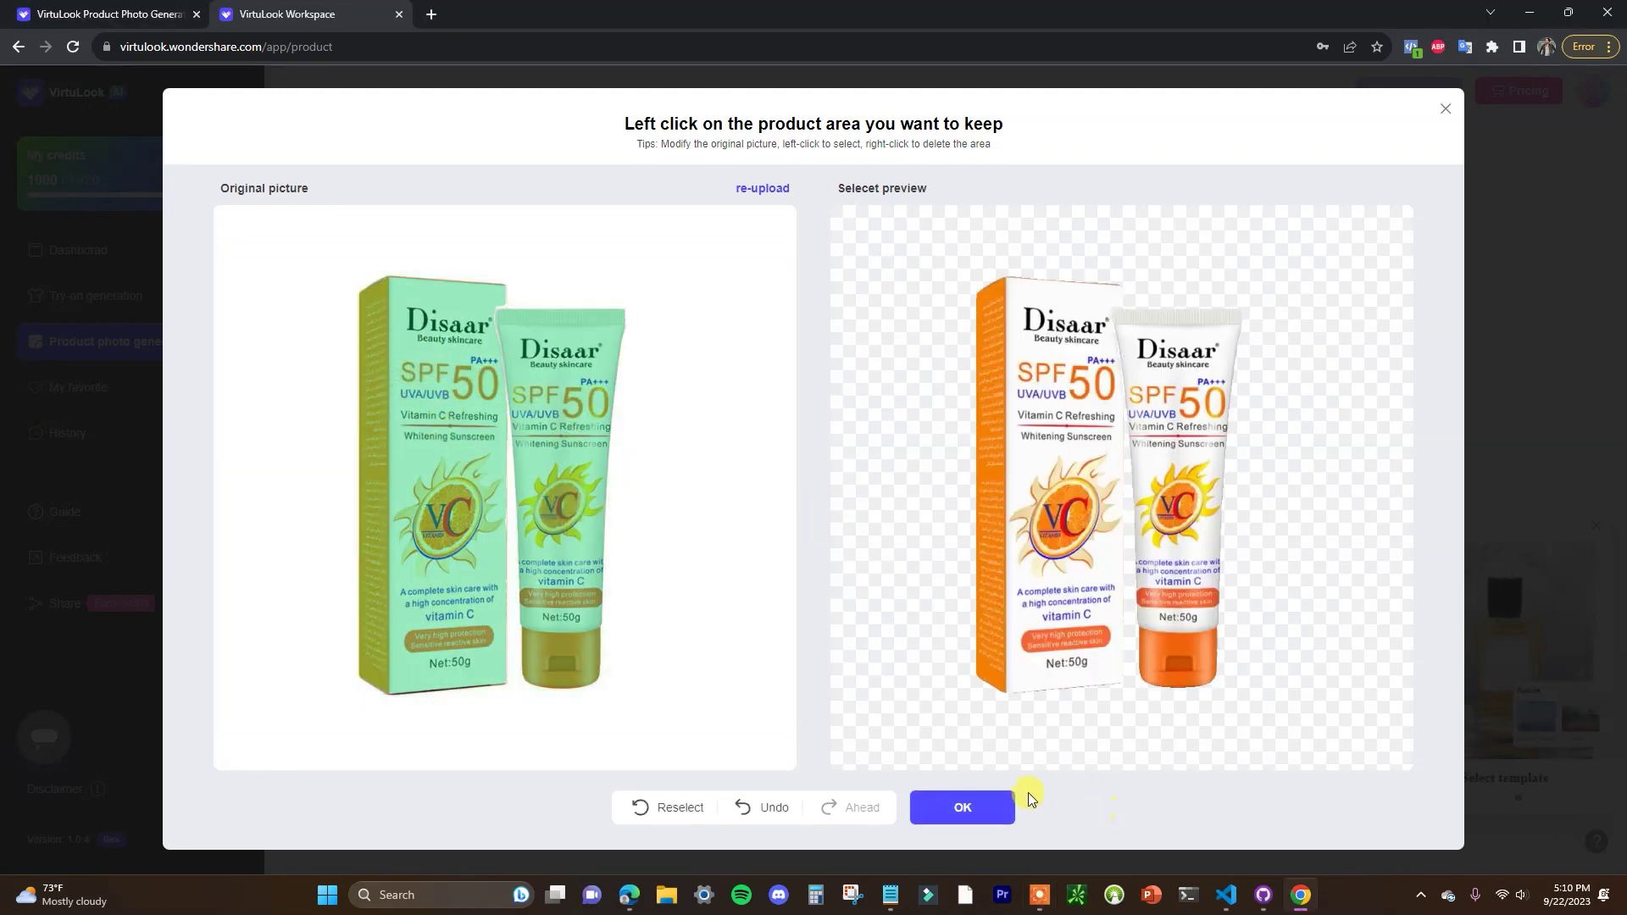
{"action": "left_click", "coordinate": [963, 807]}
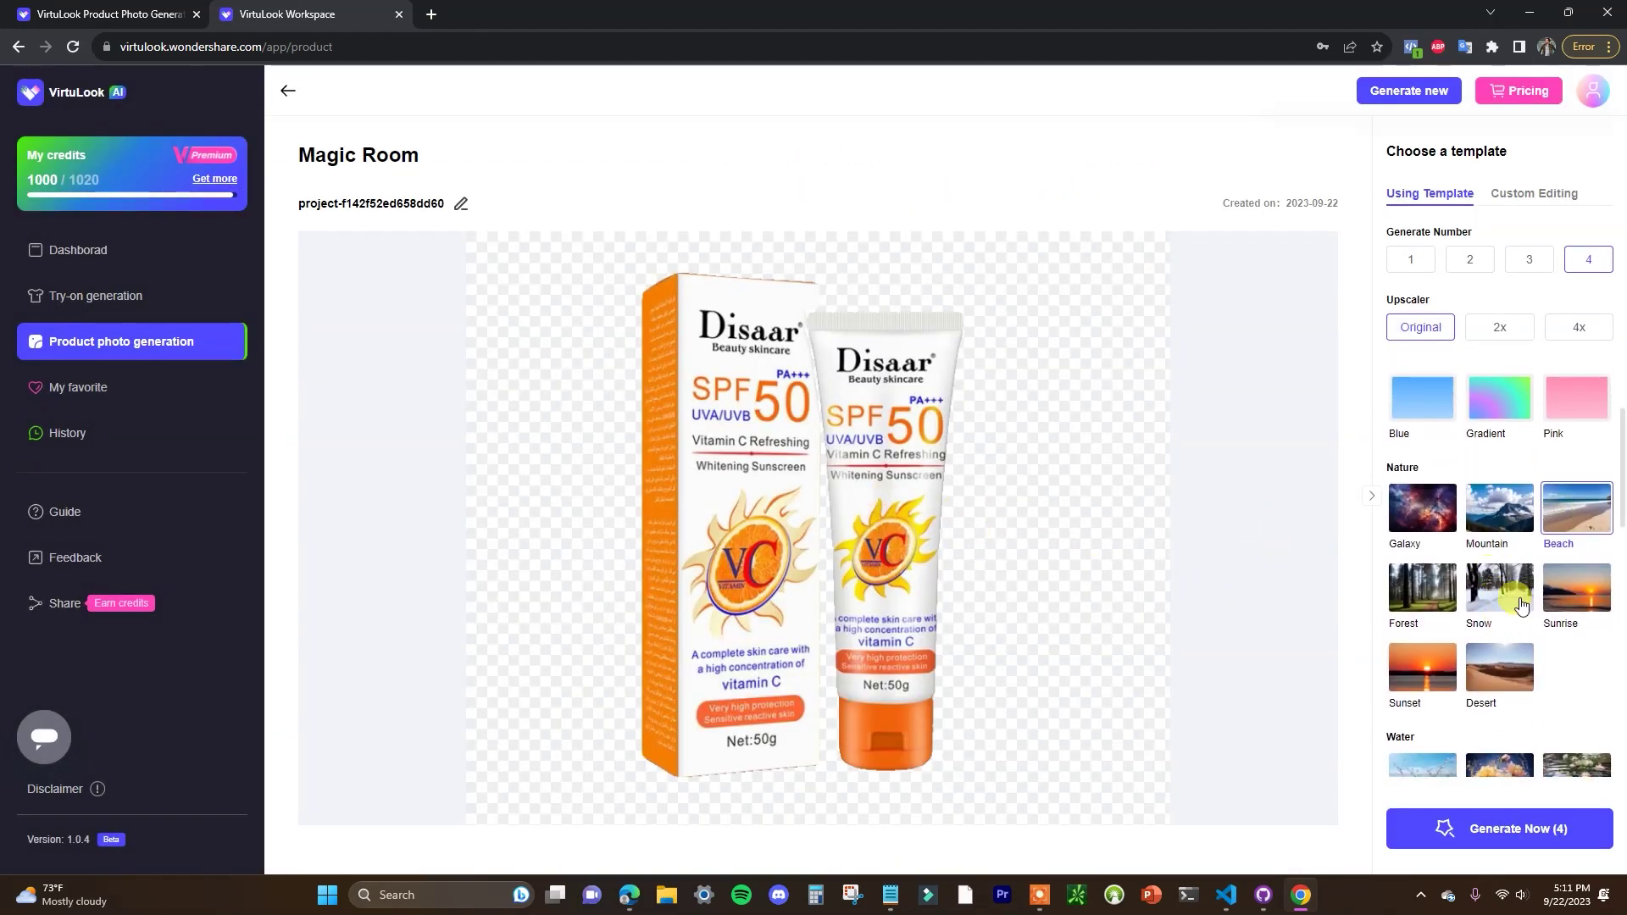
- Generate four sunscreen product photos on the Beach background
{"action": "scroll", "coordinate": [1558, 534], "scroll_direction": "down", "scroll_amount": 2}
{"action": "scroll", "coordinate": [1525, 678], "scroll_direction": "up", "scroll_amount": 4}
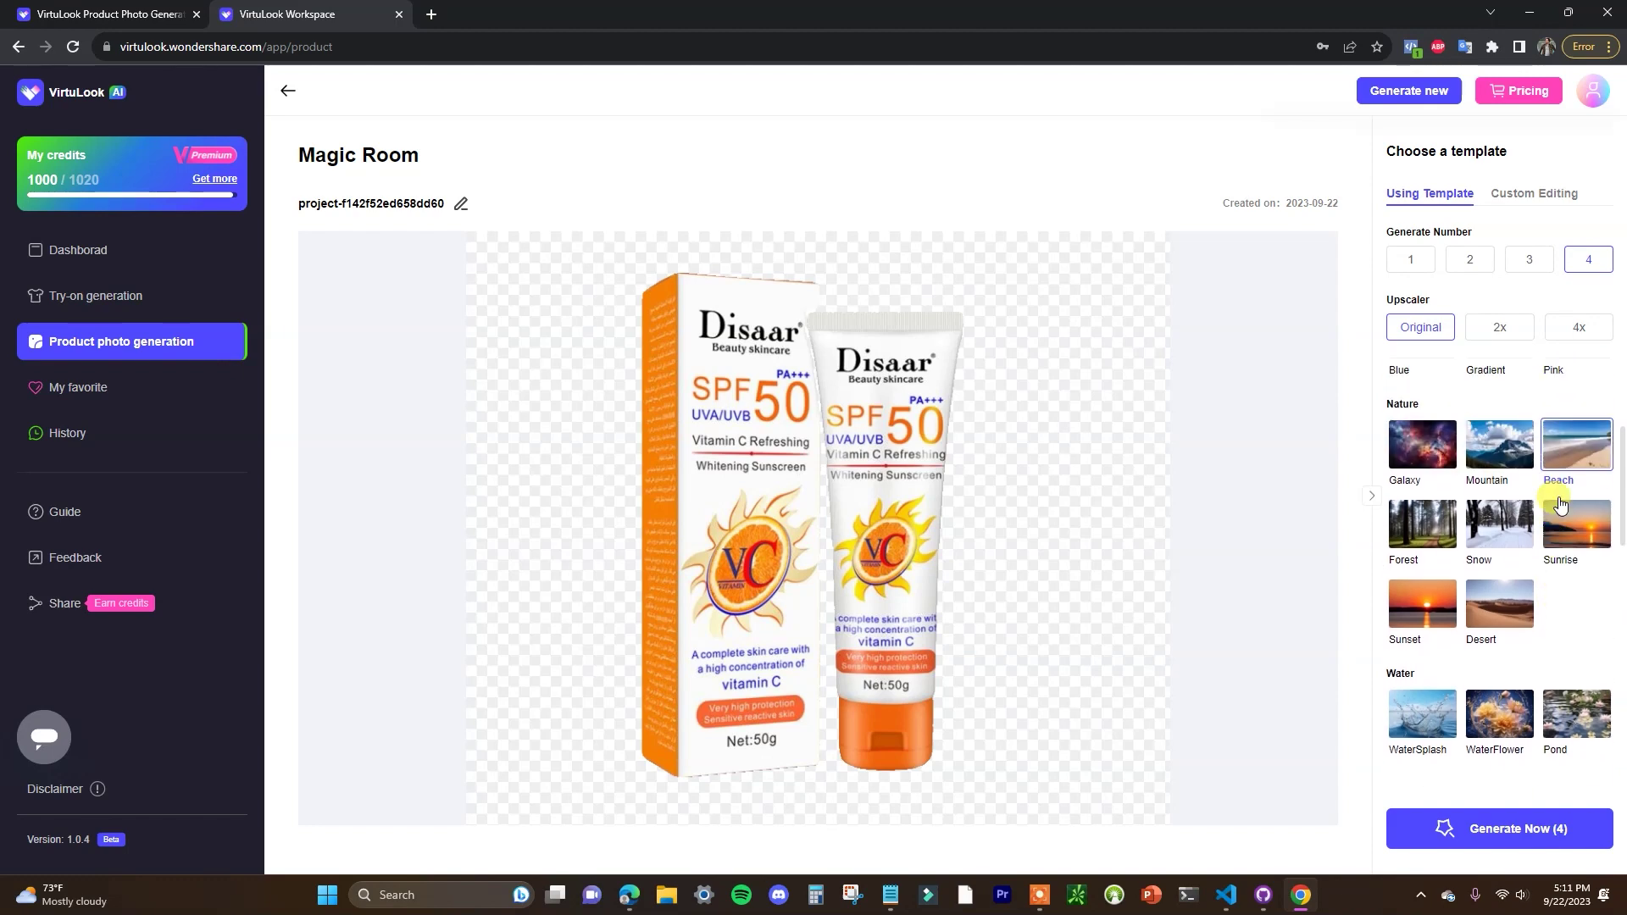
{"action": "left_click", "coordinate": [1540, 828]}
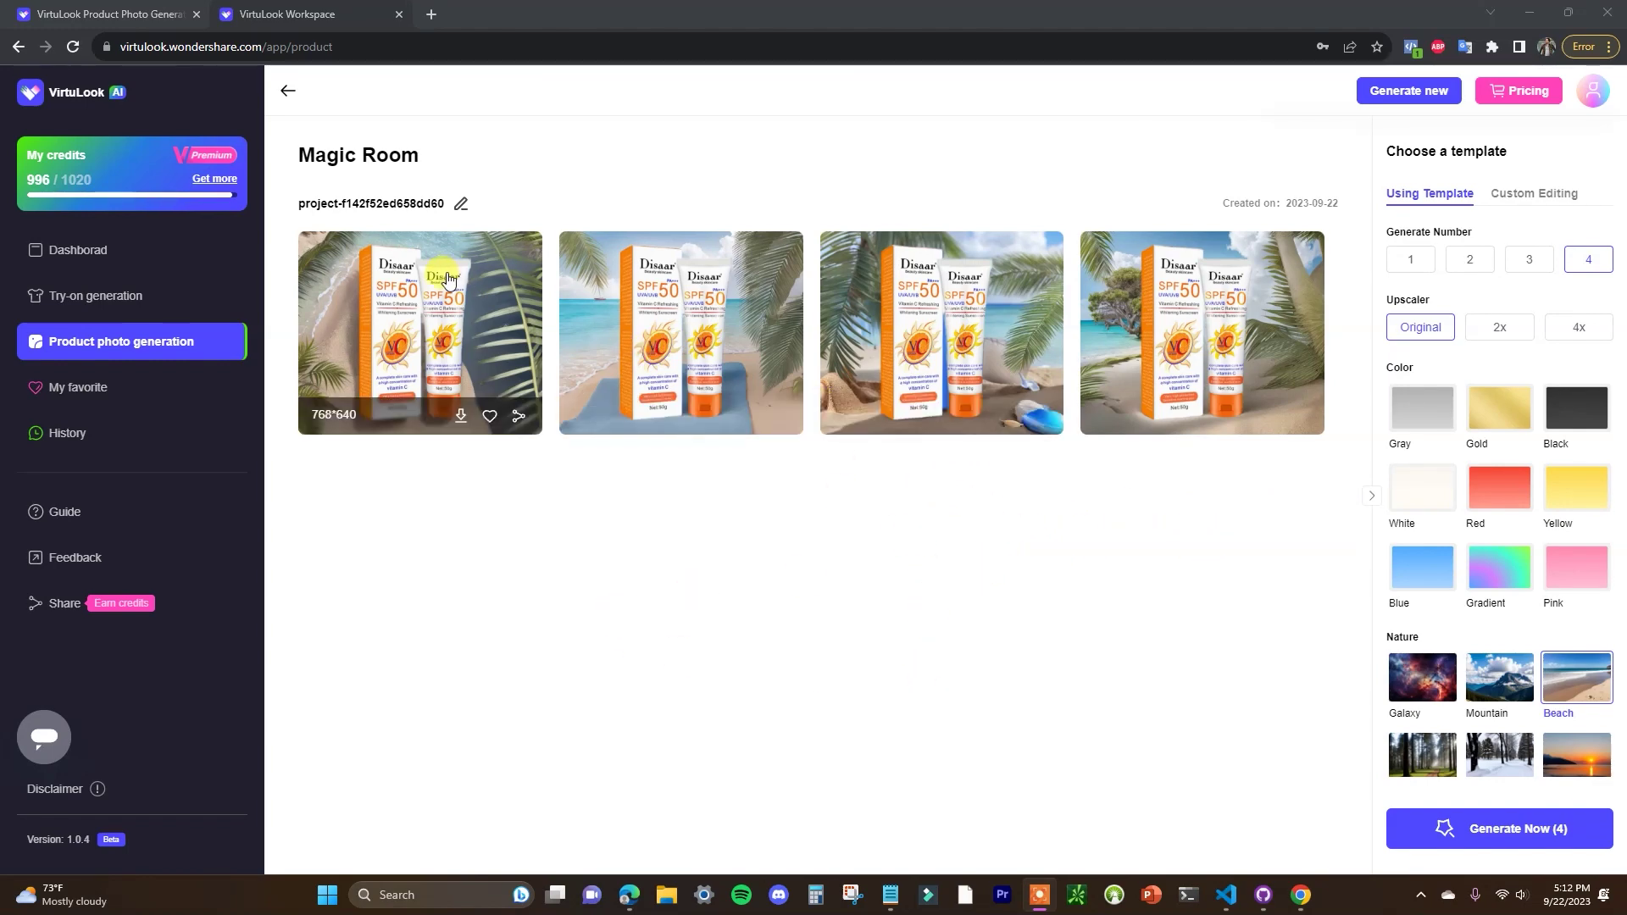
- Browse the four beach photos at full size, end on the blue-towel shot, then close the preview
{"action": "left_click", "coordinate": [492, 364]}
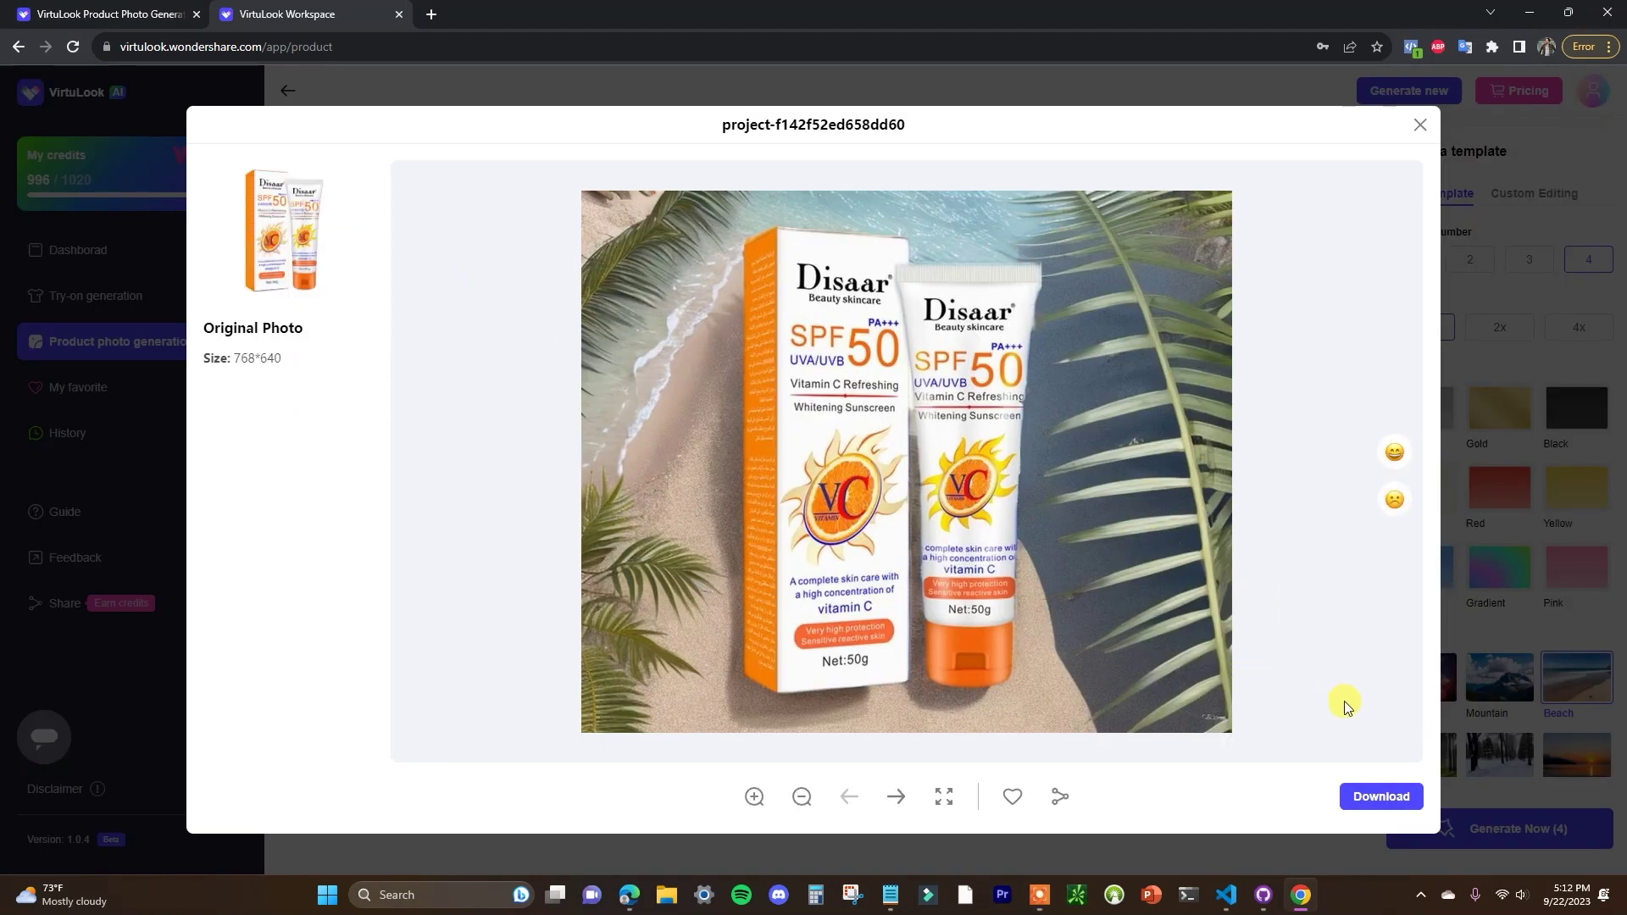
{"action": "left_click", "coordinate": [896, 797]}
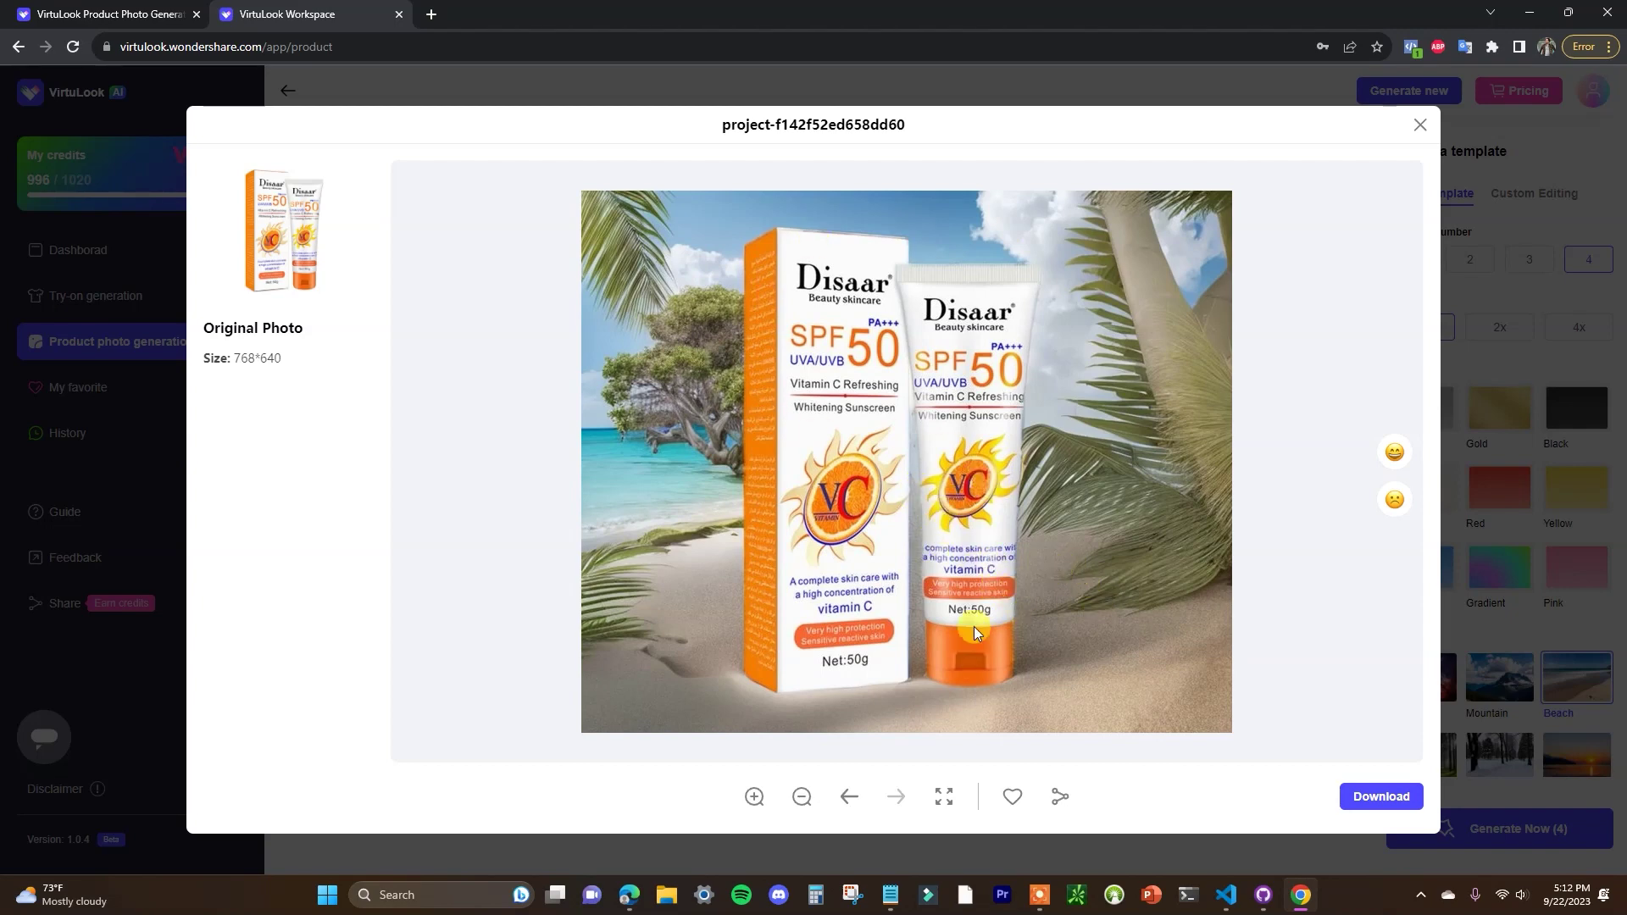
{"action": "left_click", "coordinate": [851, 795]}
{"action": "left_click", "coordinate": [854, 795]}
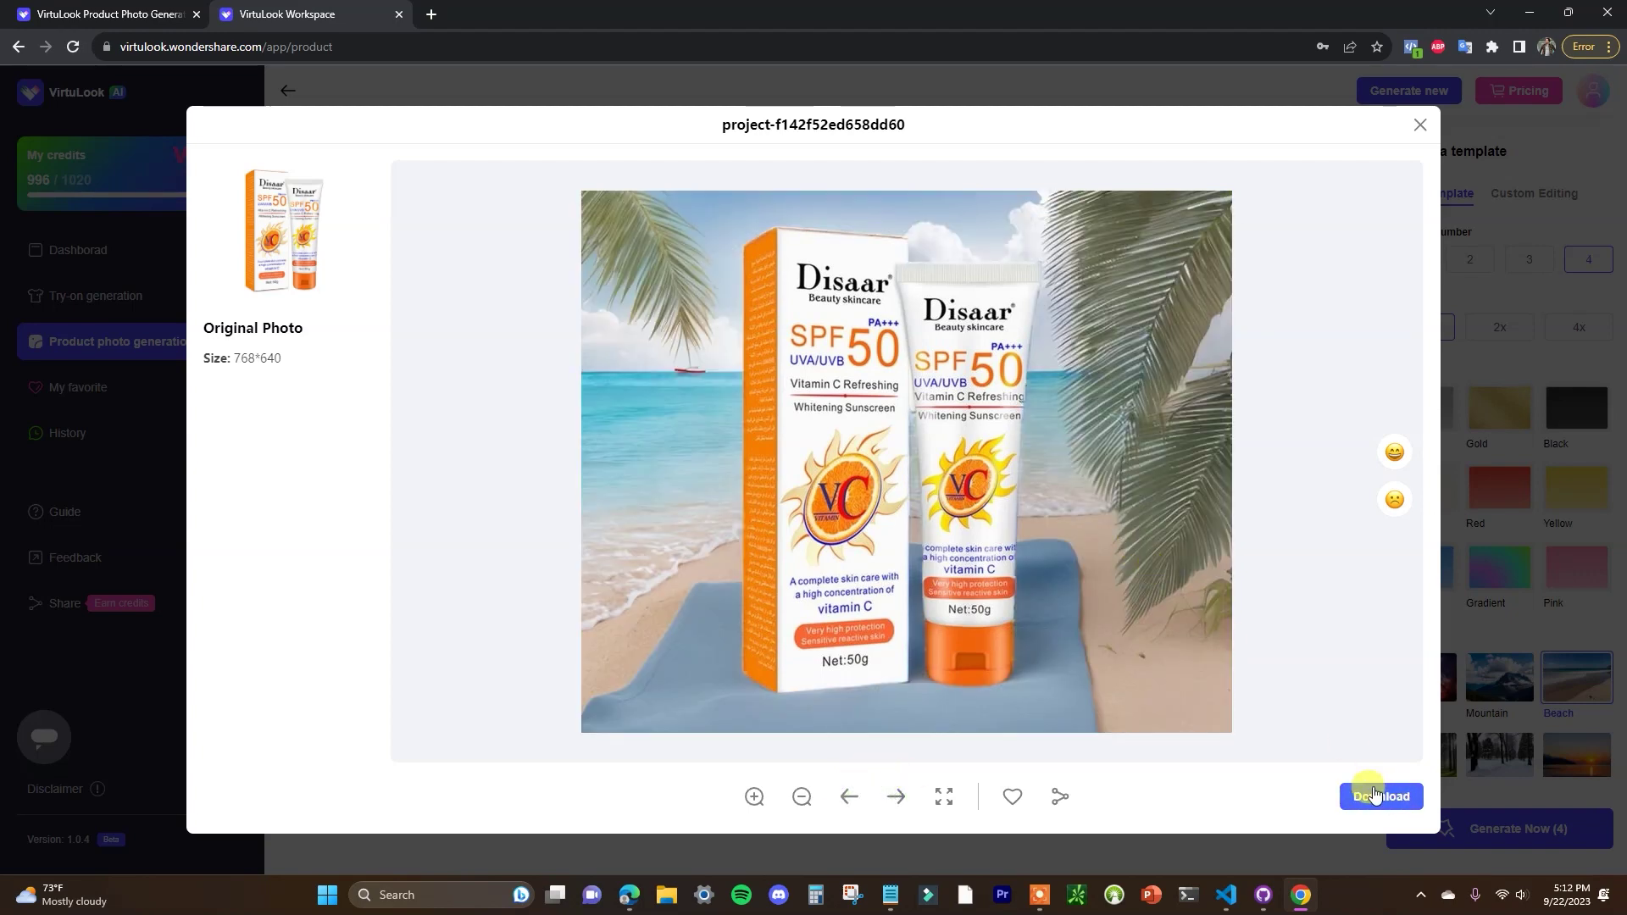
{"action": "left_click", "coordinate": [896, 796]}
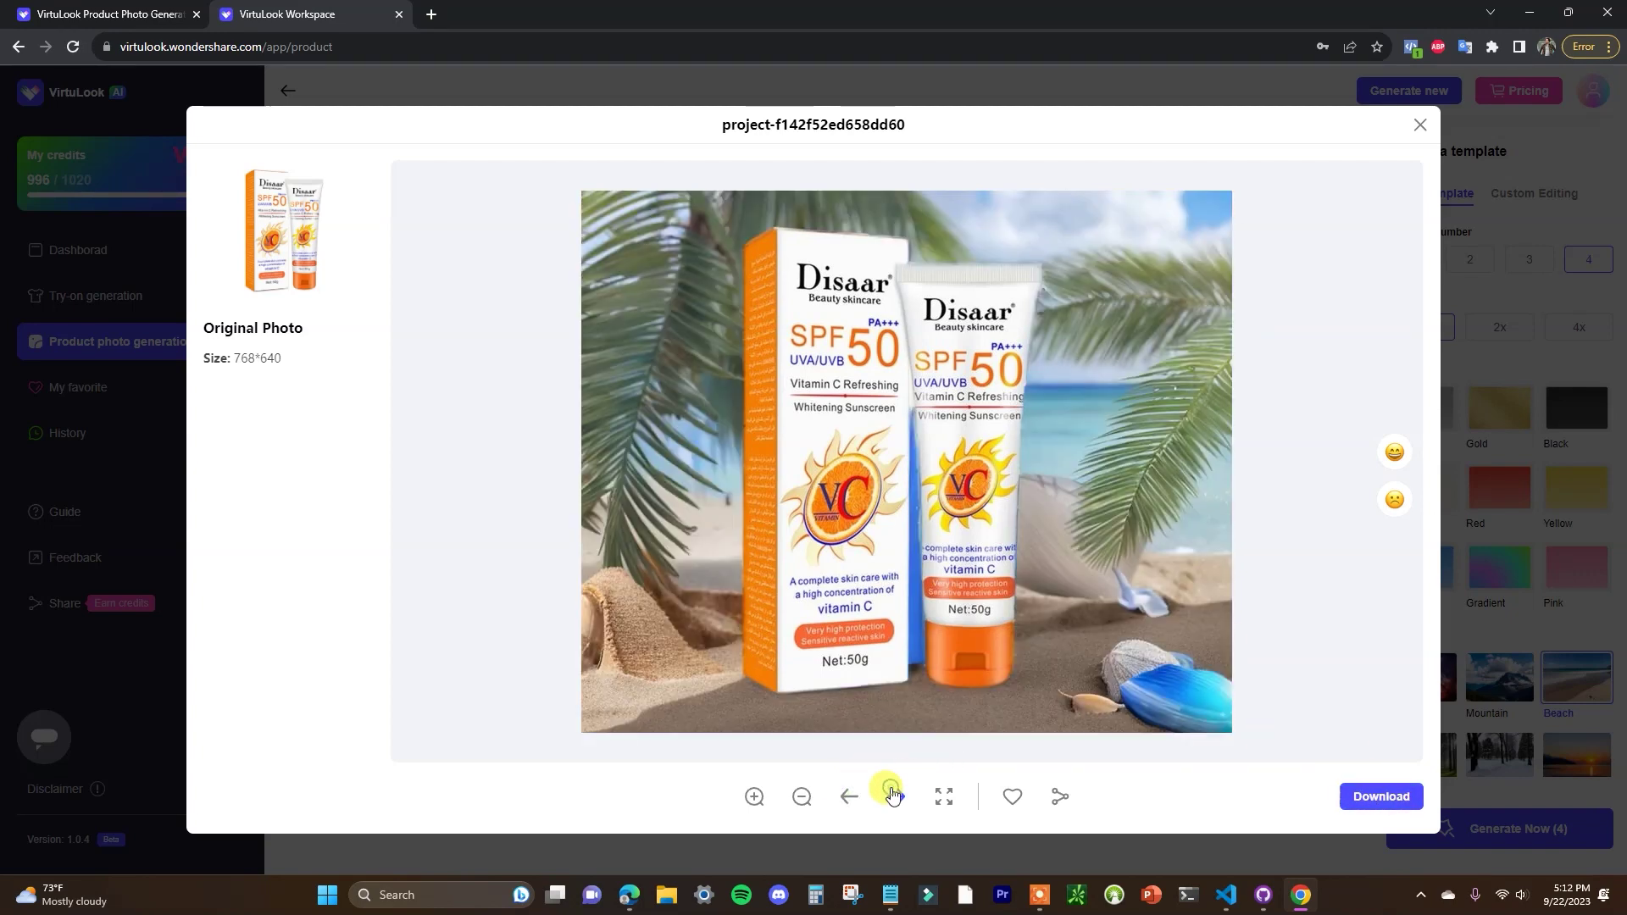
{"action": "left_click", "coordinate": [848, 797]}
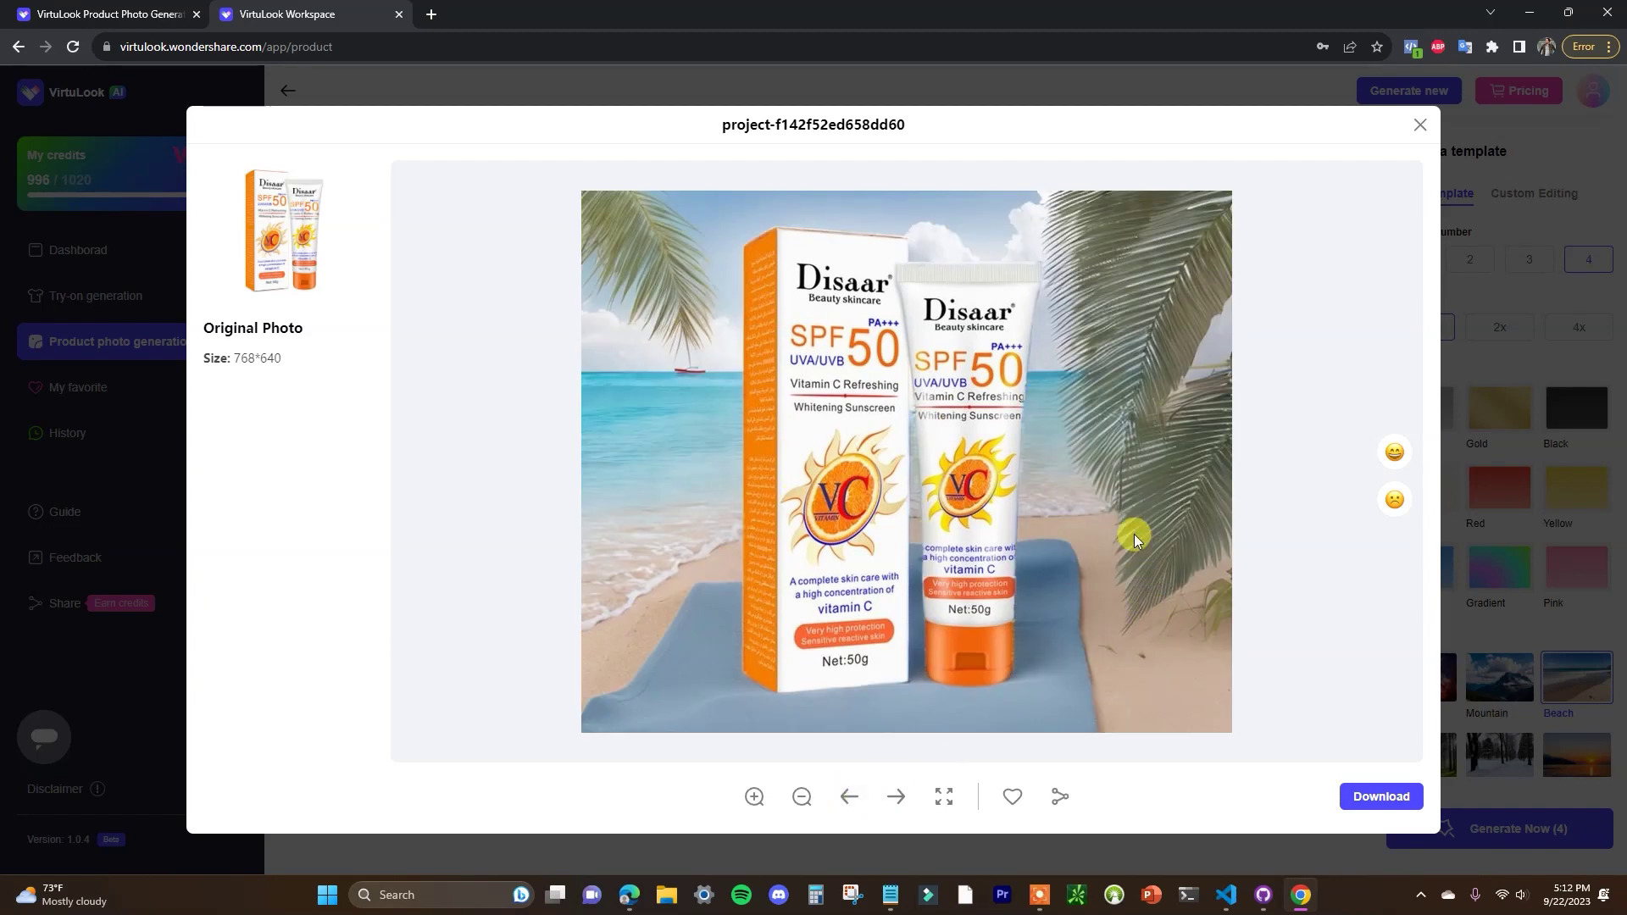
{"action": "key", "text": "Escape"}
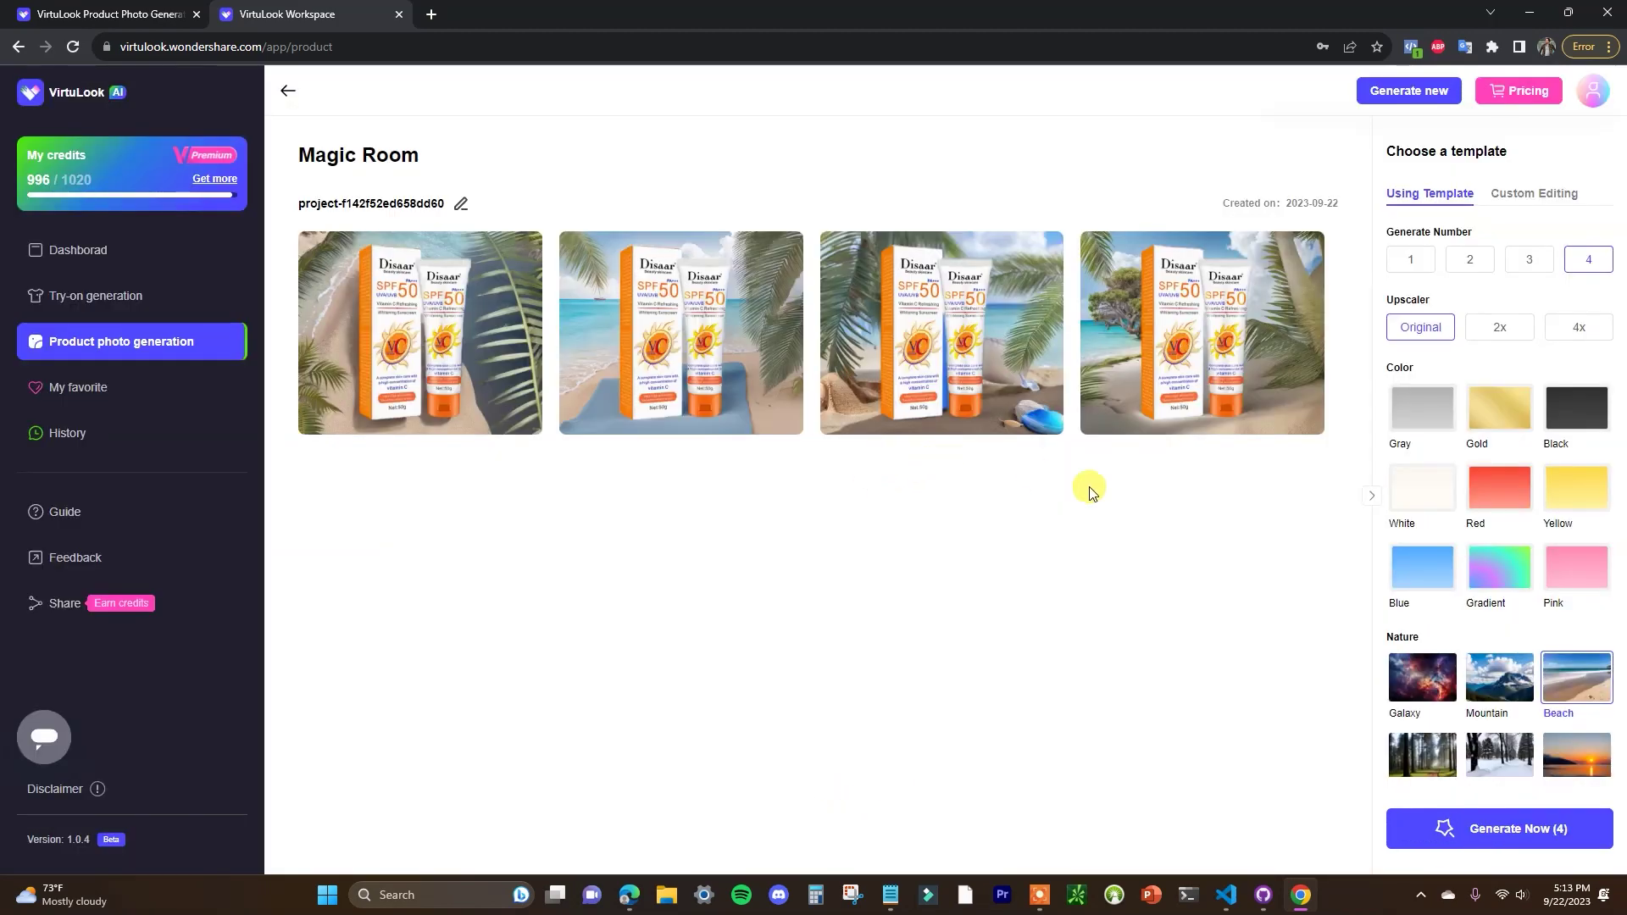
- Paste a bright, sunny poolside scene description as a custom prompt and generate four sunscreen photos
{"action": "left_click", "coordinate": [1530, 208]}
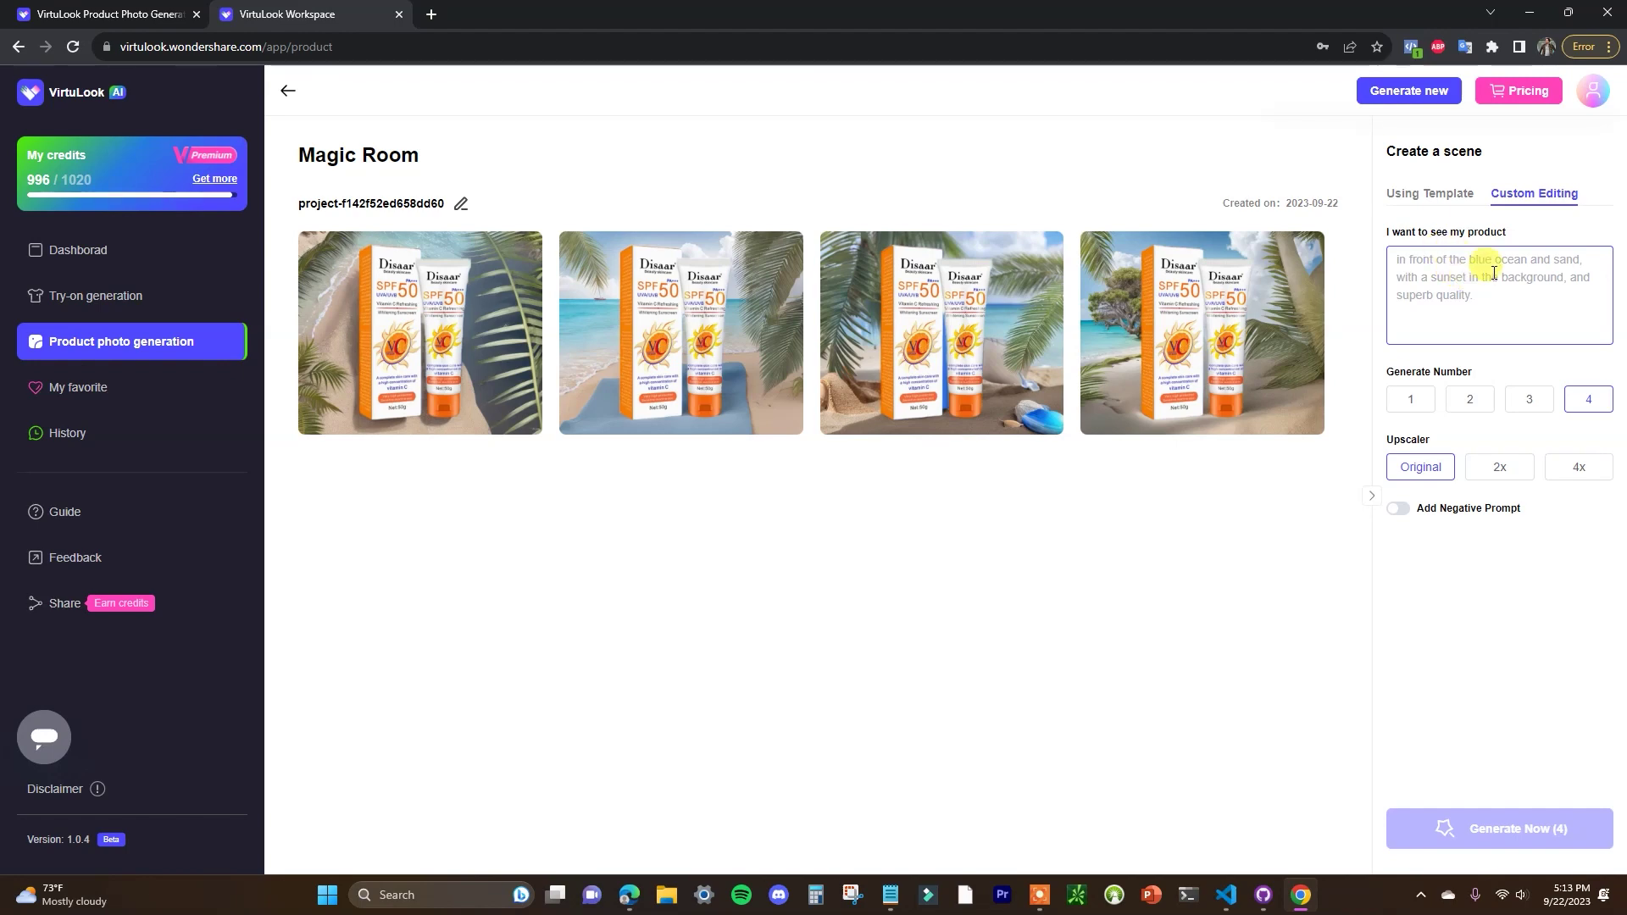
{"action": "type", "text": "in front of a pool, on a bright, sunny day, superb quality"}
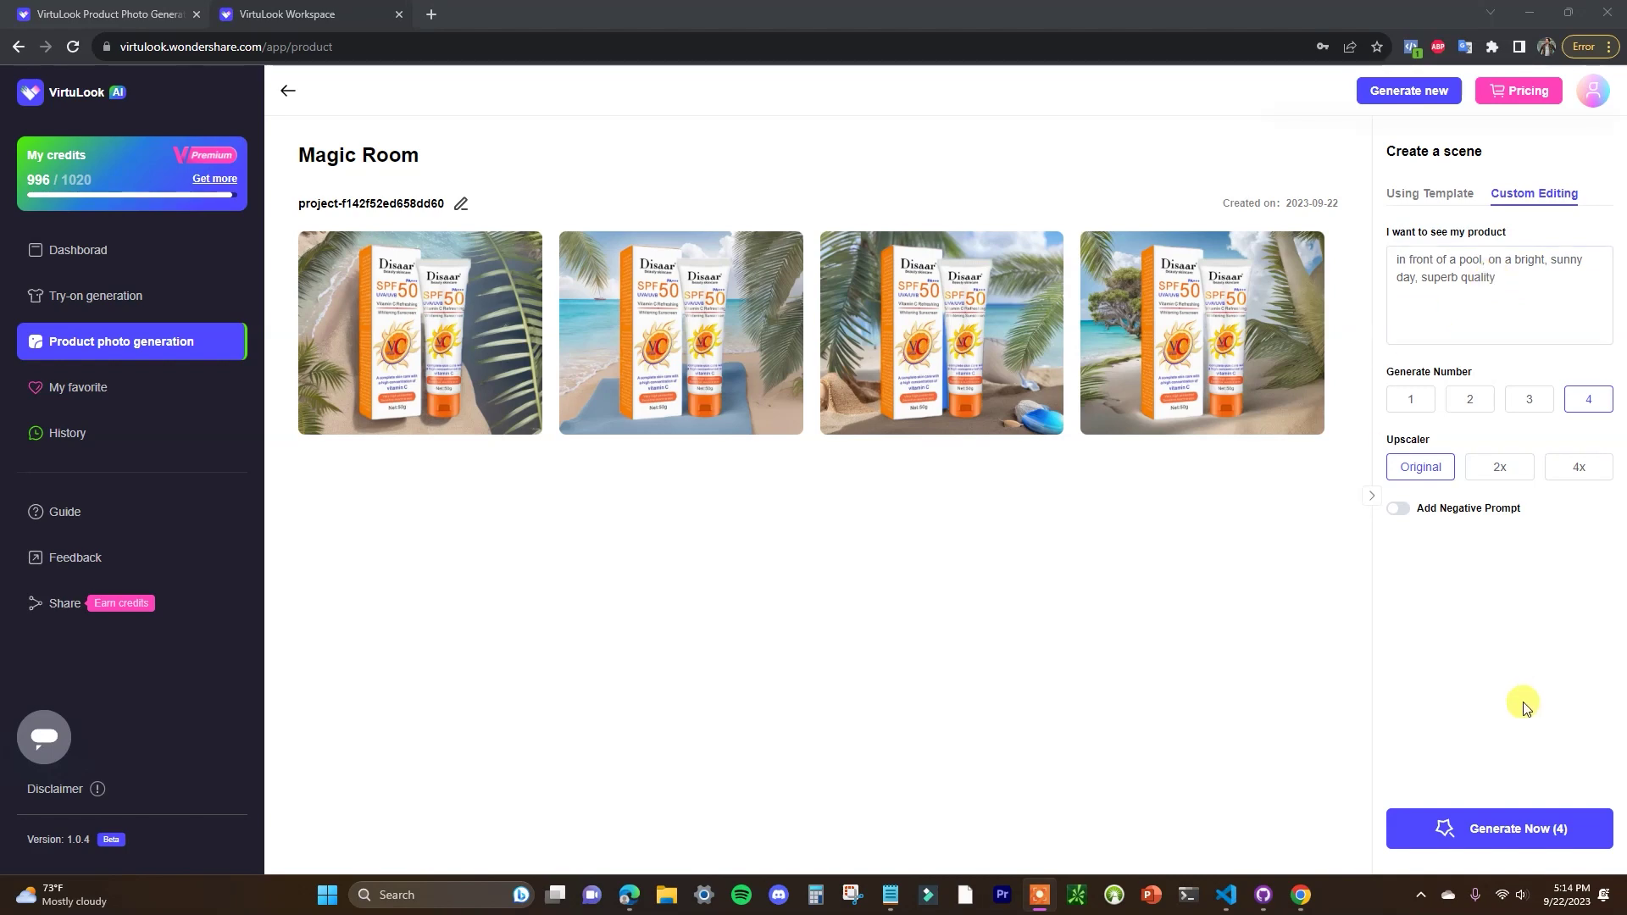
{"action": "left_click", "coordinate": [1502, 828]}
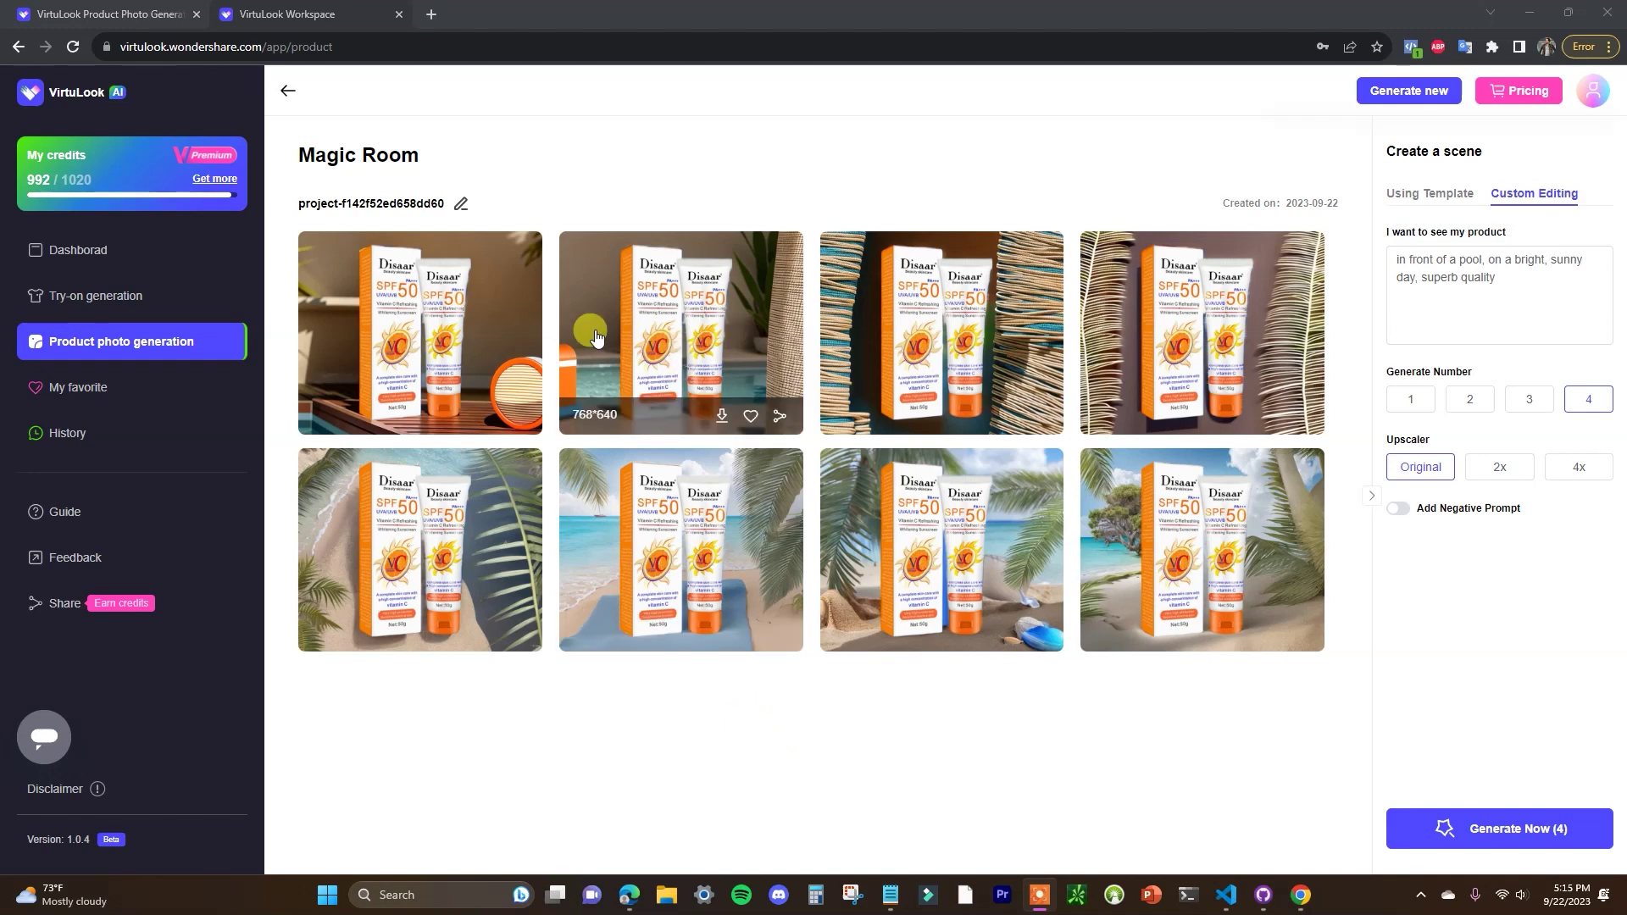
- Return to the workspace dashboard with the Try-On and Product photo options
{"action": "mouse_move", "coordinate": [622, 389]}
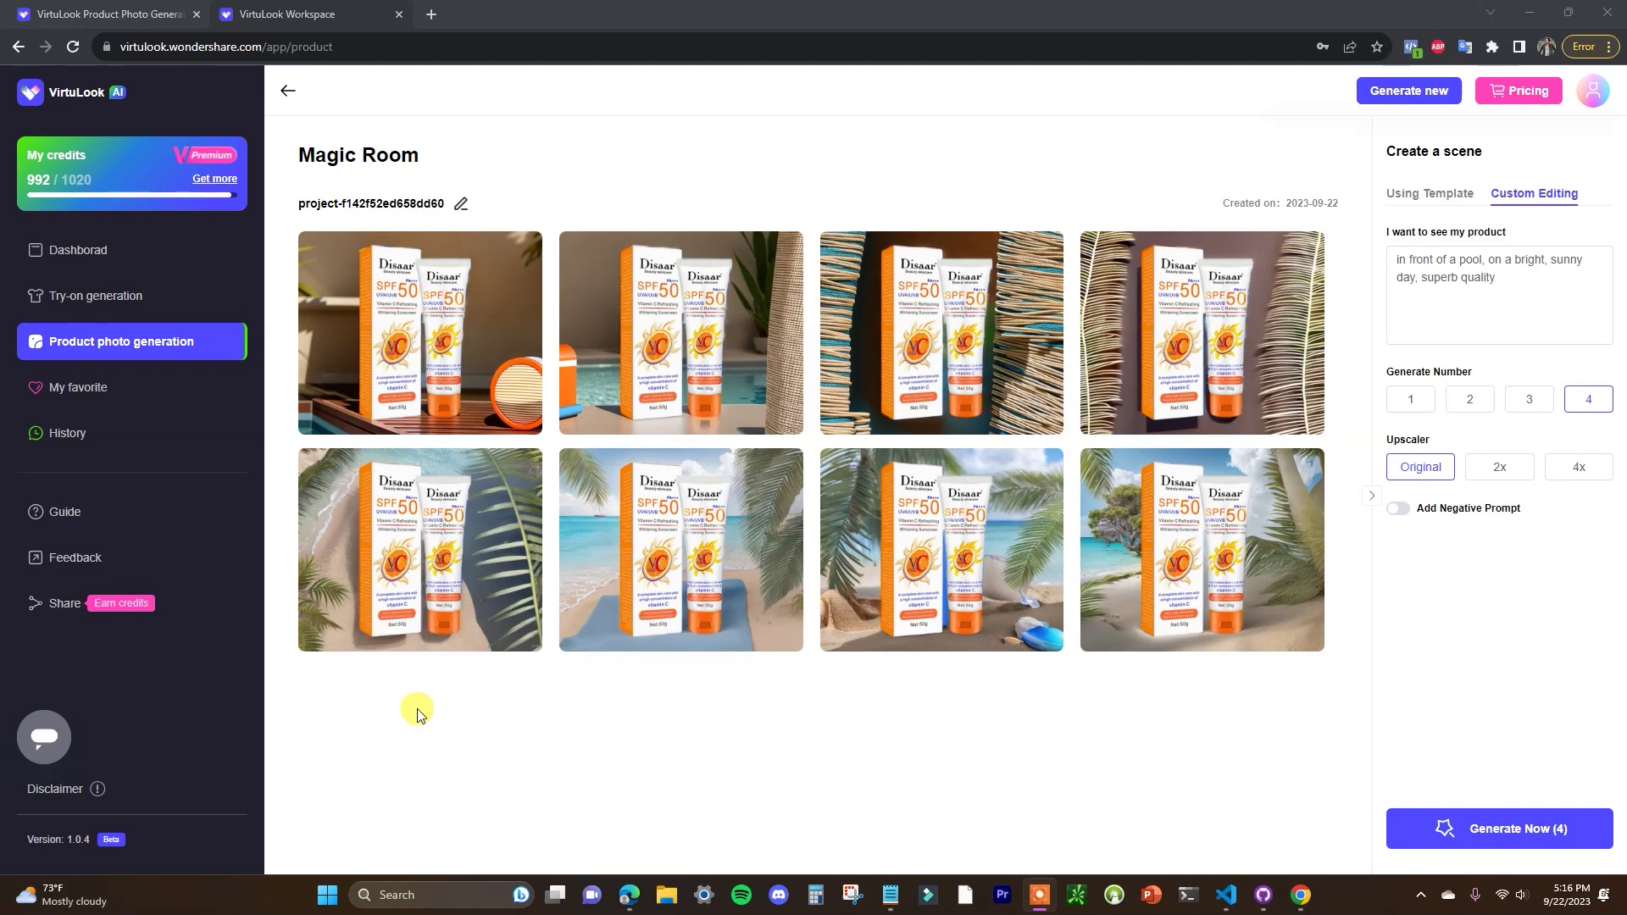
{"action": "left_click", "coordinate": [136, 259]}
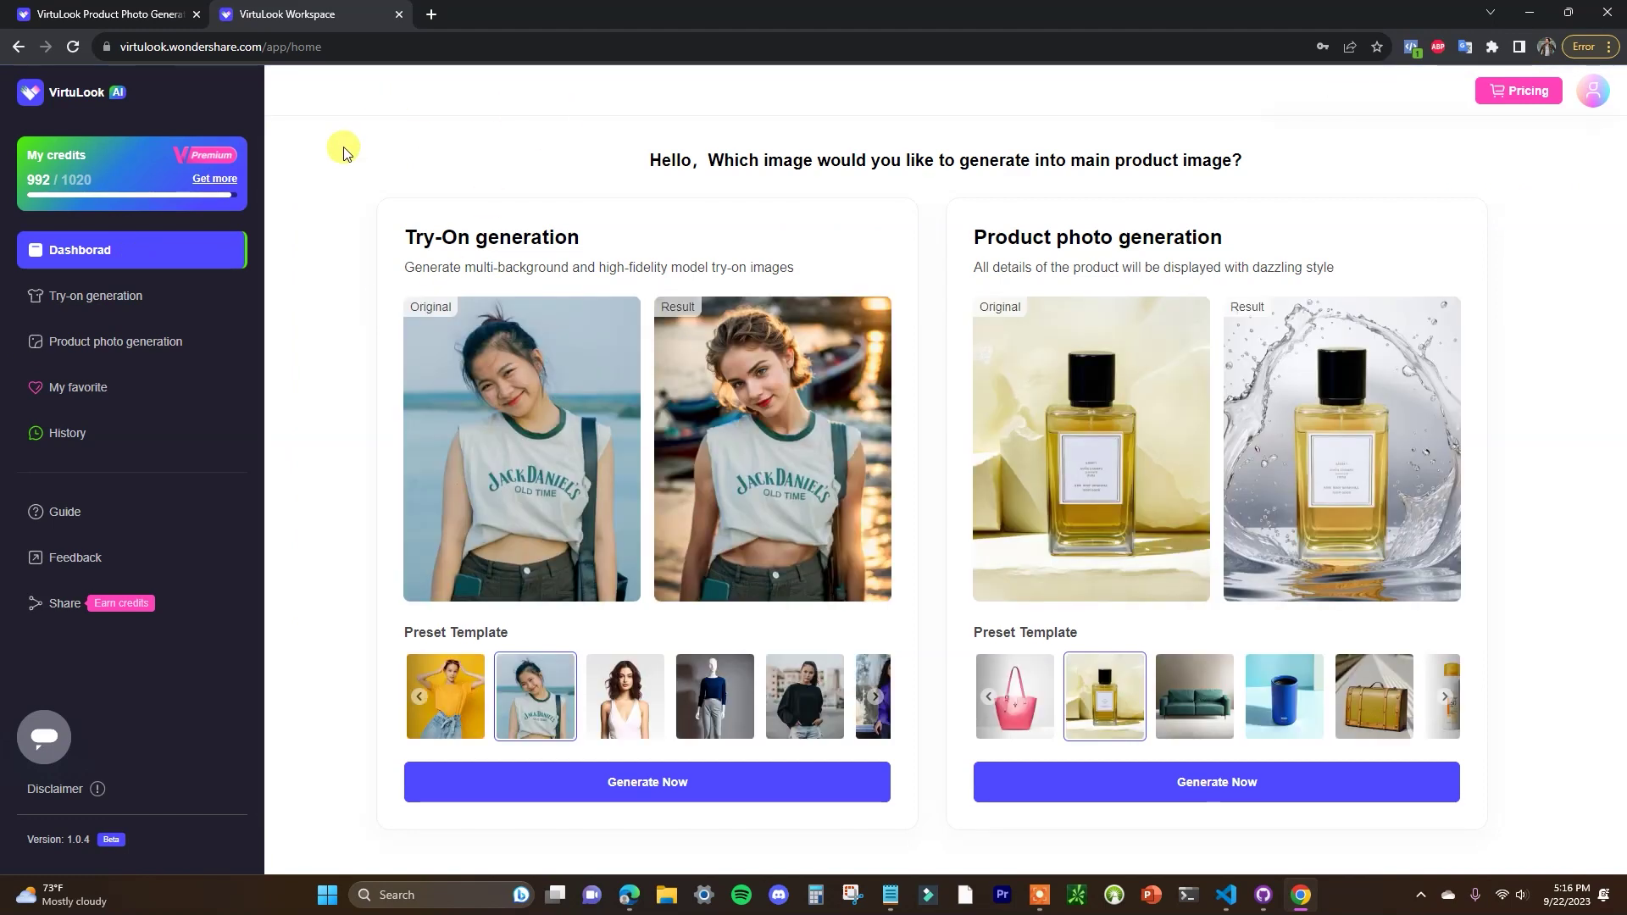